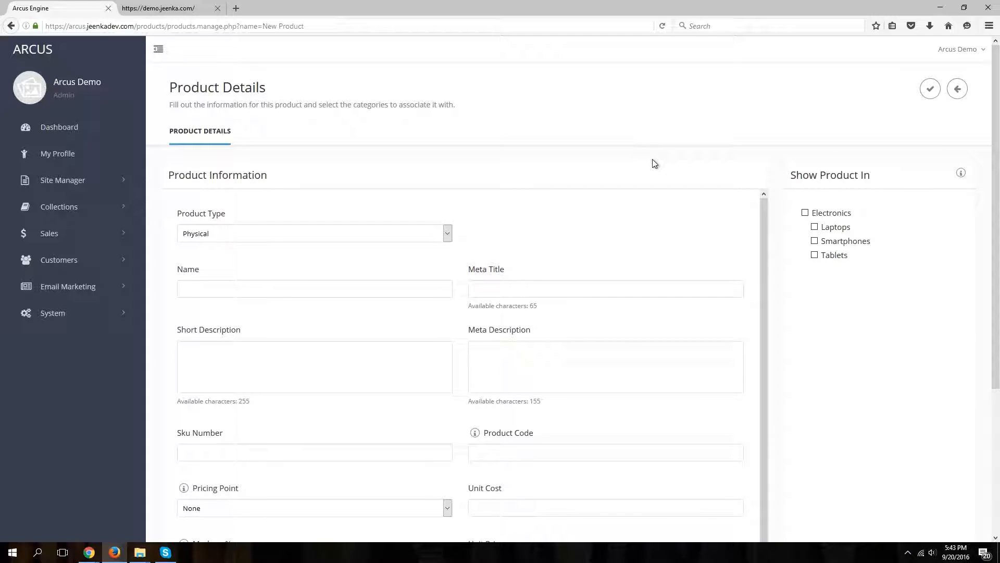
Keep the product type as Physical and name the new product "Nexus 7 Tablet".
{"action": "left_click", "coordinate": [436, 234]}
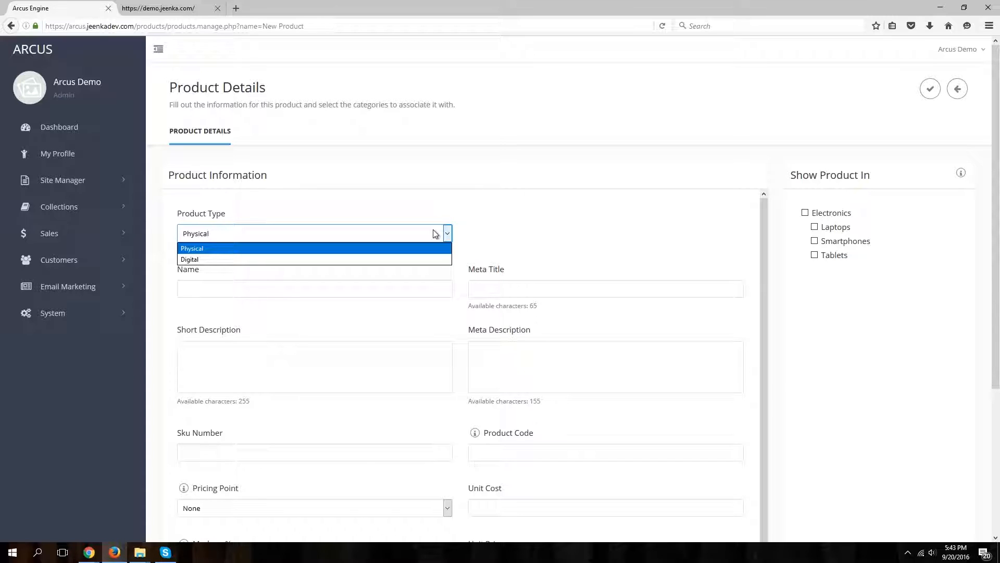
{"action": "left_click", "coordinate": [435, 234]}
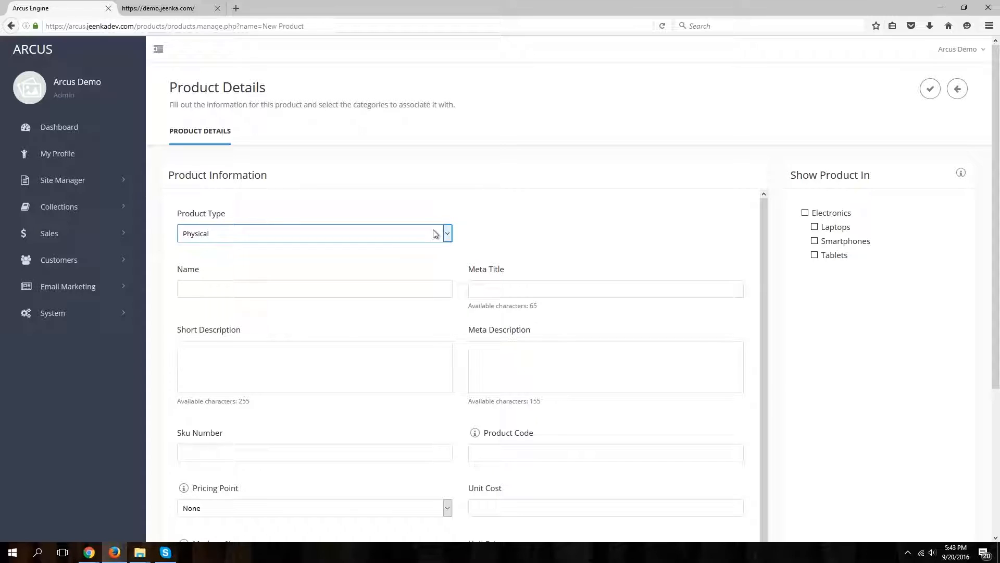
{"action": "left_click", "coordinate": [371, 285]}
{"action": "type", "text": "Nexus 7 Tablet"}
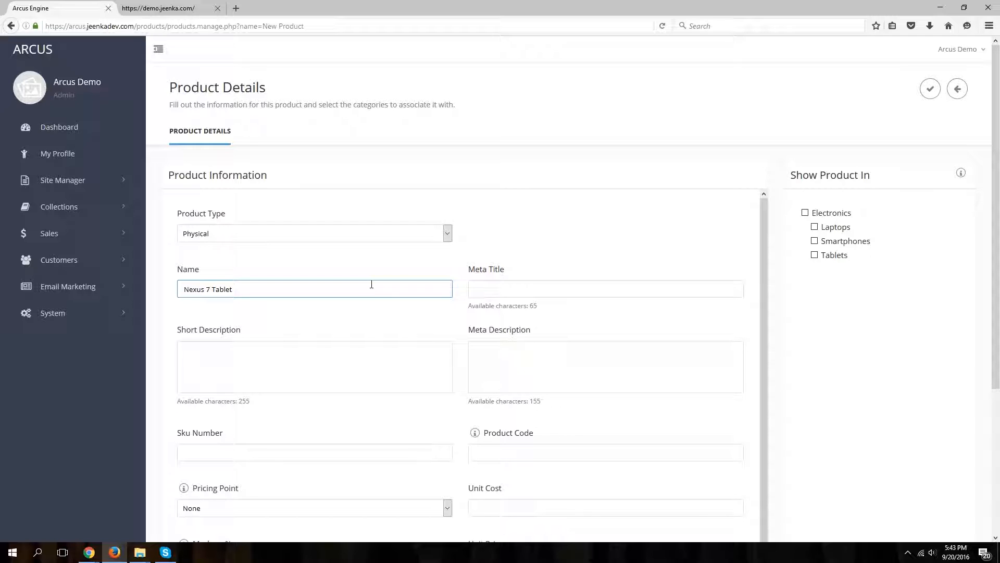
Paste the copied text starting "Nam at dui elementum" as the short description and remove its trailing blank line.
{"action": "left_click", "coordinate": [525, 363]}
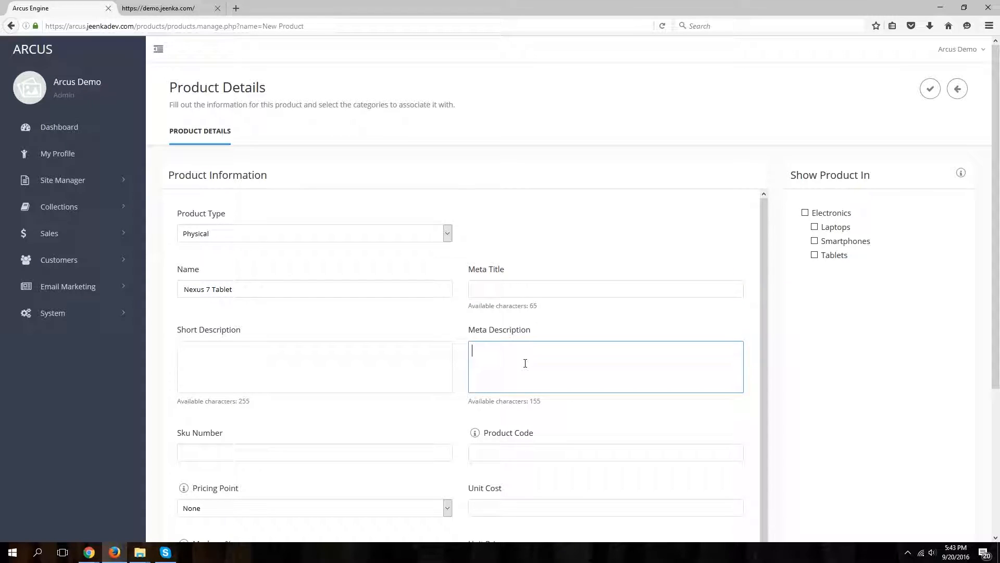
{"action": "left_click", "coordinate": [335, 369]}
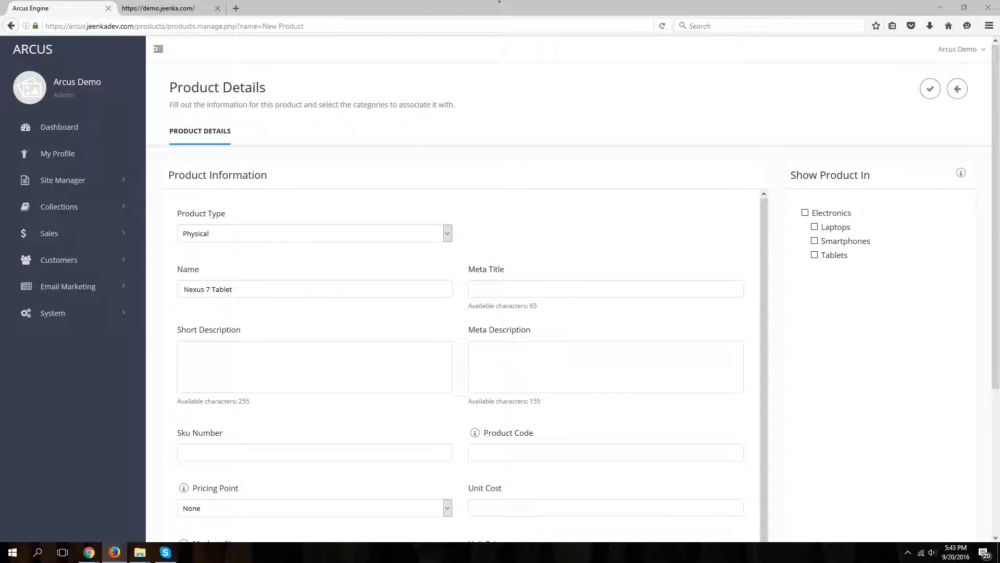
{"action": "left_click", "coordinate": [280, 348]}
{"action": "key", "text": "ctrl+v"}
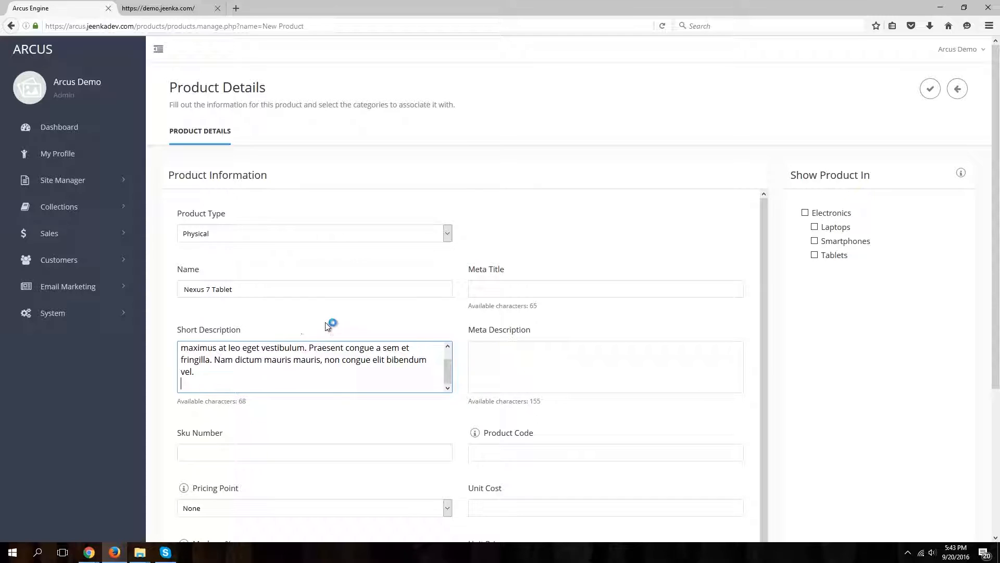
{"action": "key", "text": "BackSpace"}
{"action": "left_click", "coordinate": [313, 312]}
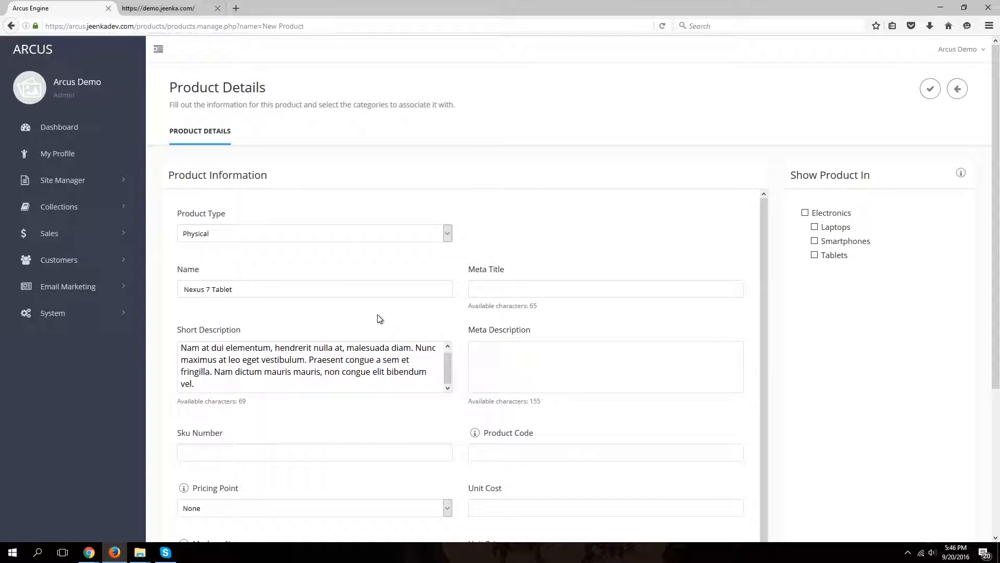
Give the product the SKU number TBL-1287 and the product code 7382456.
{"action": "scroll", "coordinate": [377, 320], "scroll_direction": "down", "scroll_amount": 2}
{"action": "left_click", "coordinate": [291, 383]}
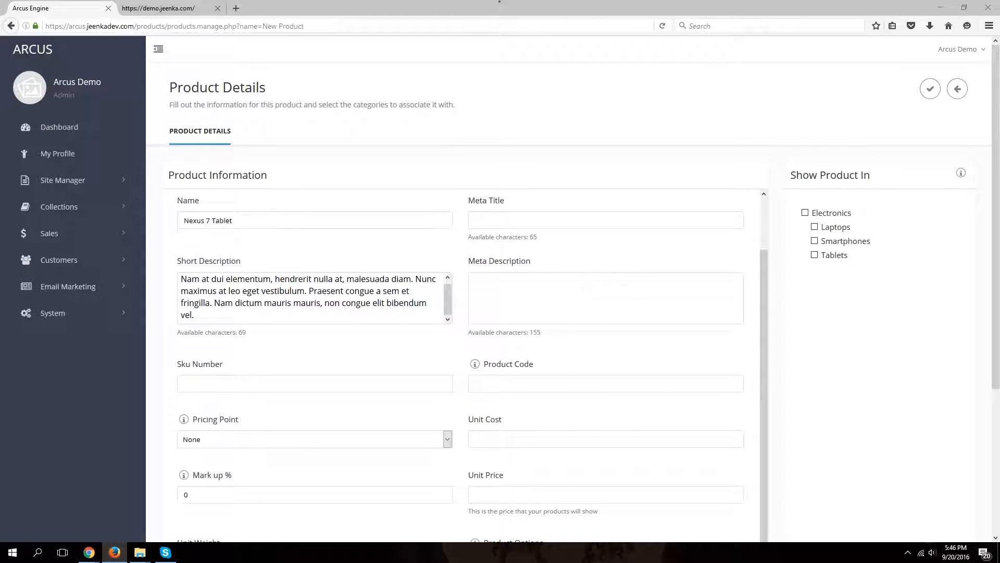
{"action": "left_click", "coordinate": [222, 383]}
{"action": "type", "text": "TBL-1287"}
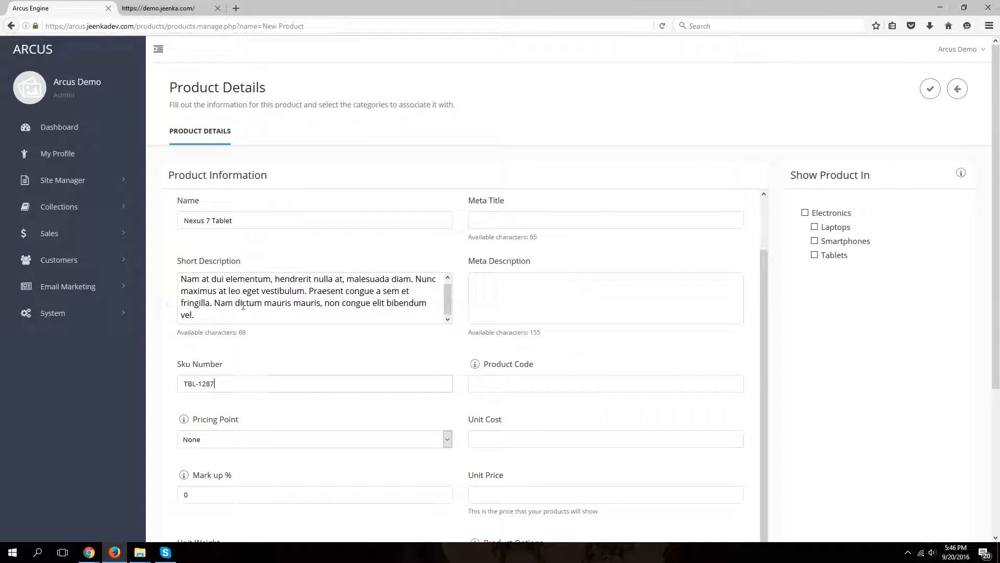
{"action": "left_click", "coordinate": [509, 384]}
{"action": "type", "text": "7382456"}
Review the pricing point choices, leaving it at None, and set the unit cost to 299.99.
{"action": "scroll", "coordinate": [521, 342], "scroll_direction": "down", "scroll_amount": 2}
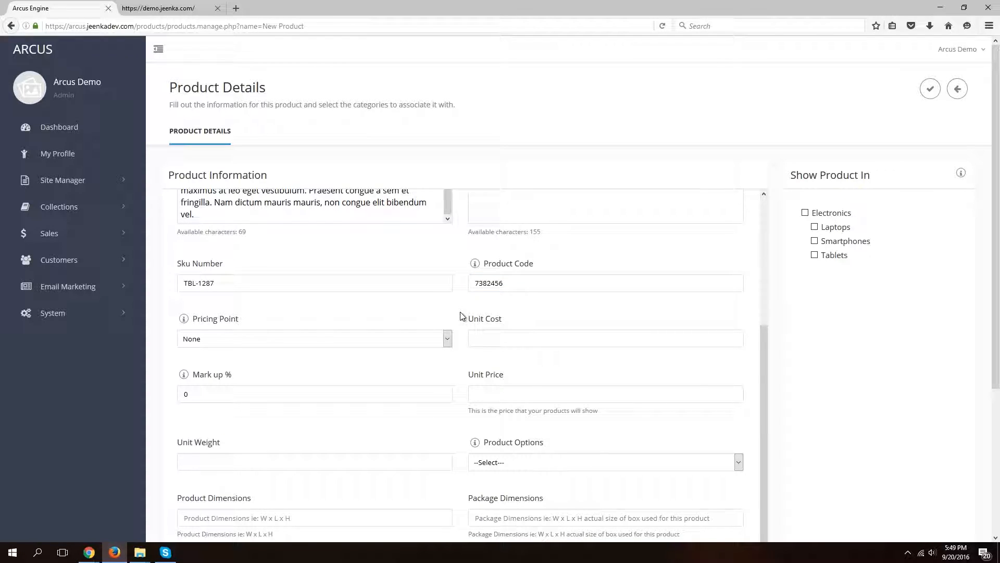
{"action": "left_click", "coordinate": [421, 339]}
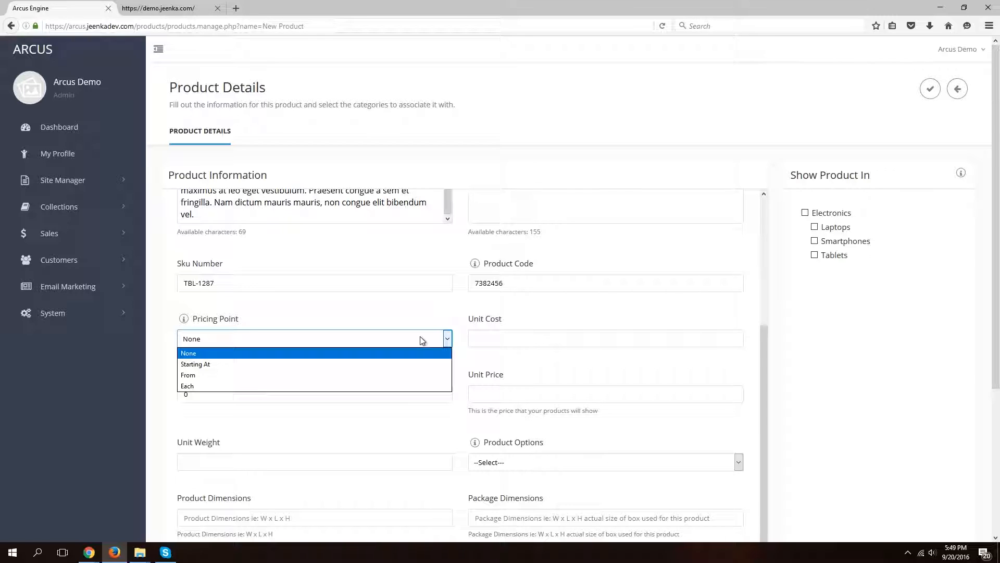
{"action": "left_click", "coordinate": [459, 316]}
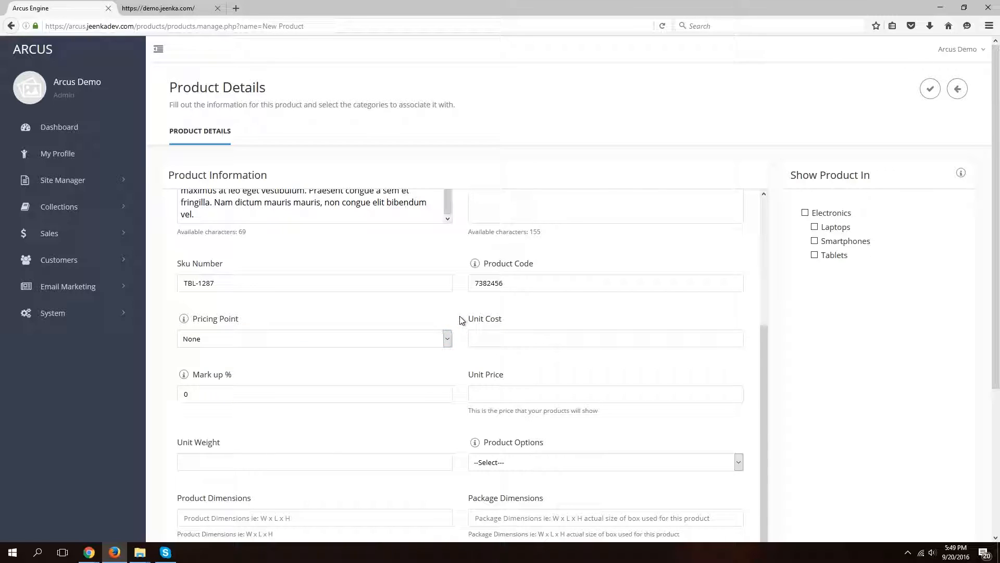
{"action": "left_click", "coordinate": [491, 340]}
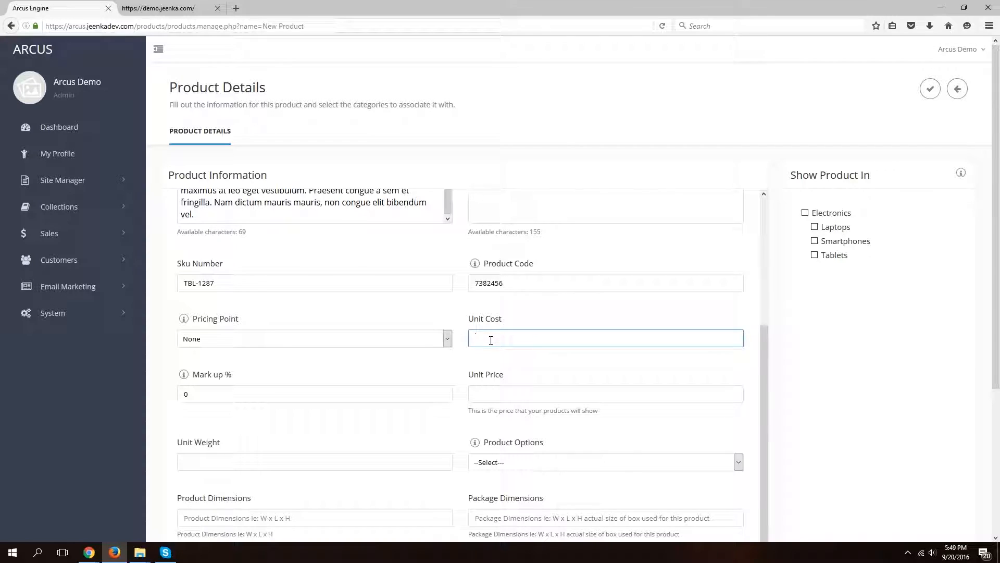
{"action": "type", "text": "299.99"}
{"action": "key", "text": "Tab"}
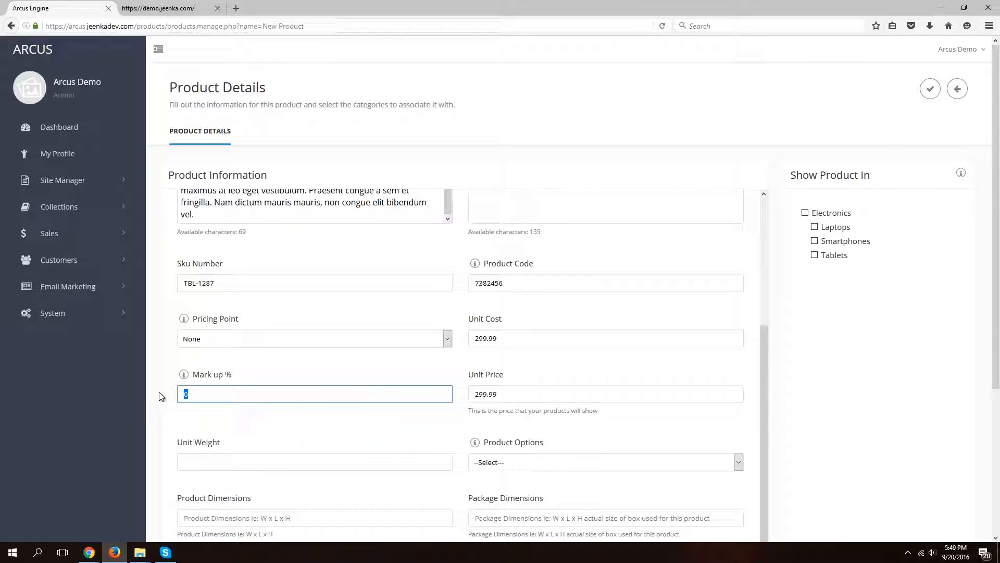
Try a mark up of 10% on the unit cost and return it to 0.
{"action": "type", "text": "10"}
{"action": "left_click", "coordinate": [354, 418]}
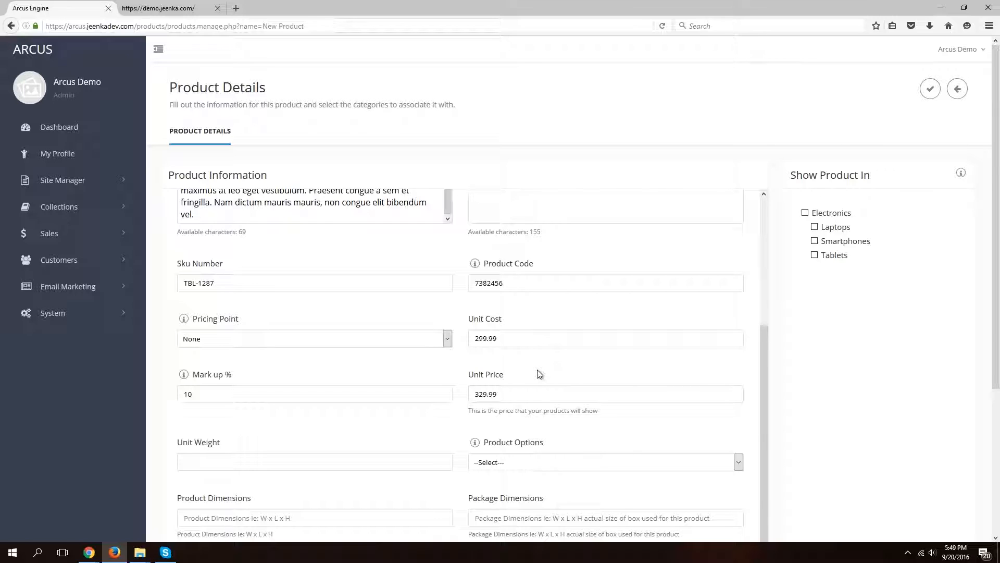
{"action": "double_click", "coordinate": [223, 393]}
{"action": "type", "text": "0"}
{"action": "left_click", "coordinate": [392, 368]}
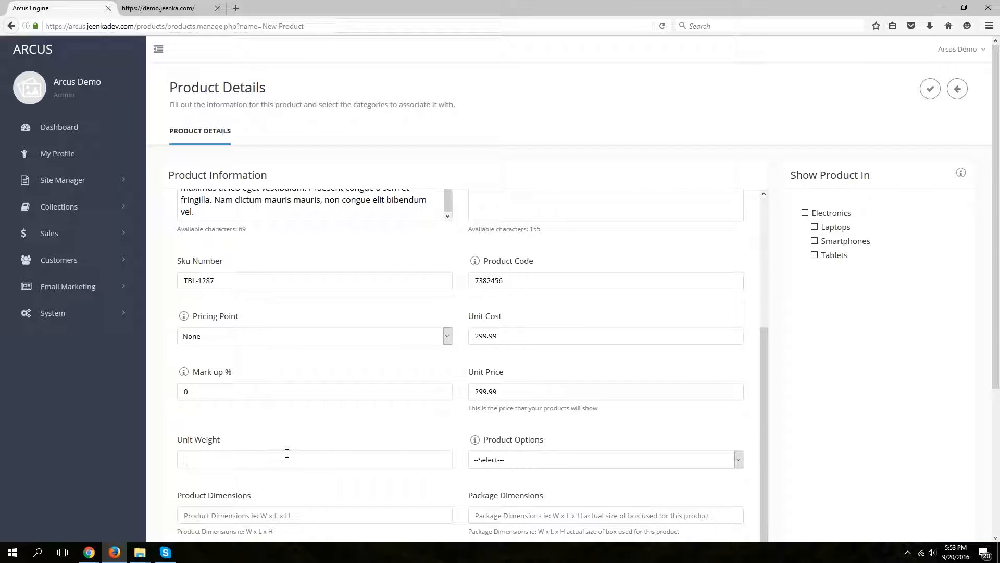
Set the unit weight to .64 and check the available product options without choosing one.
{"action": "left_click", "coordinate": [287, 453]}
{"action": "type", "text": ".64"}
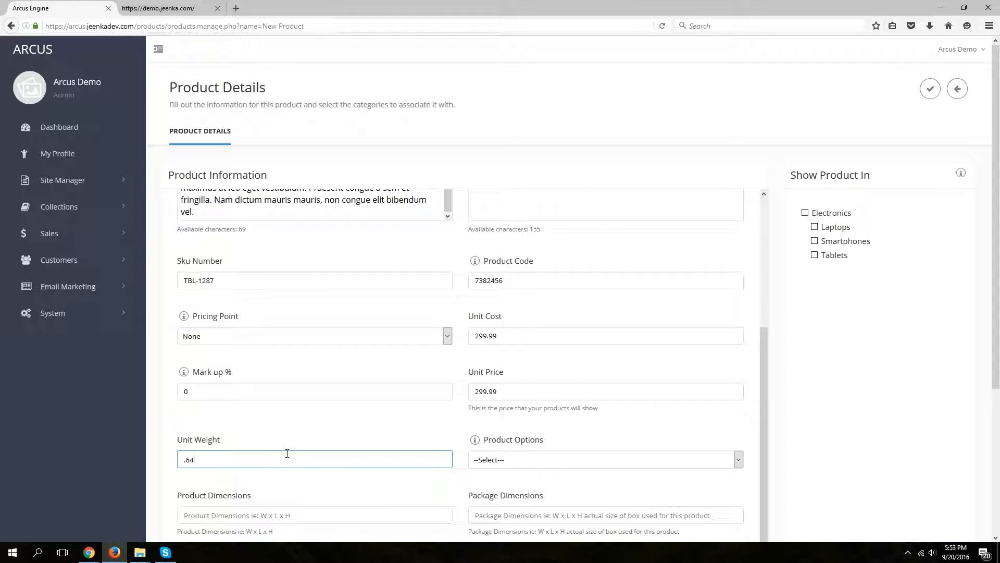
{"action": "left_click", "coordinate": [556, 460]}
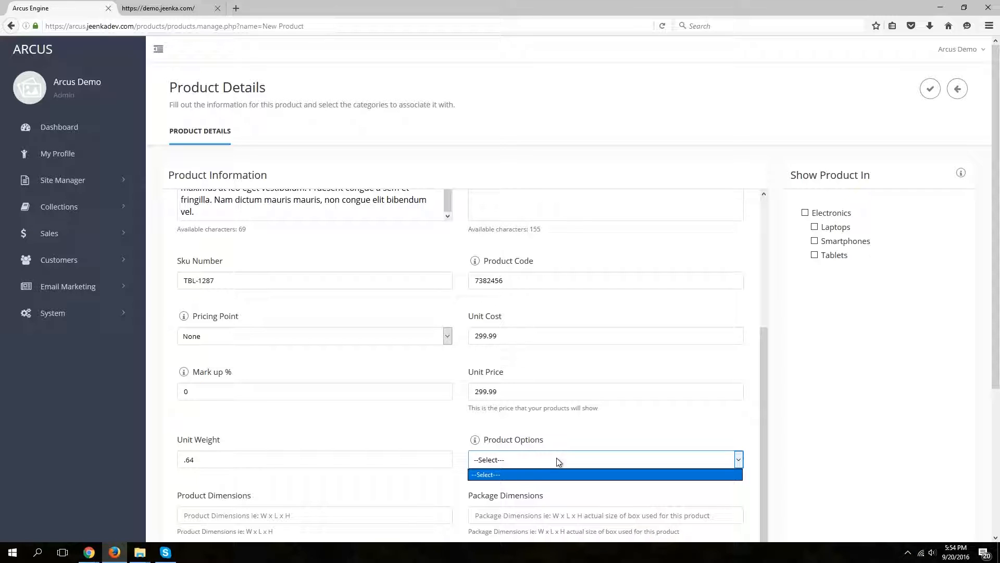
{"action": "left_click", "coordinate": [459, 461]}
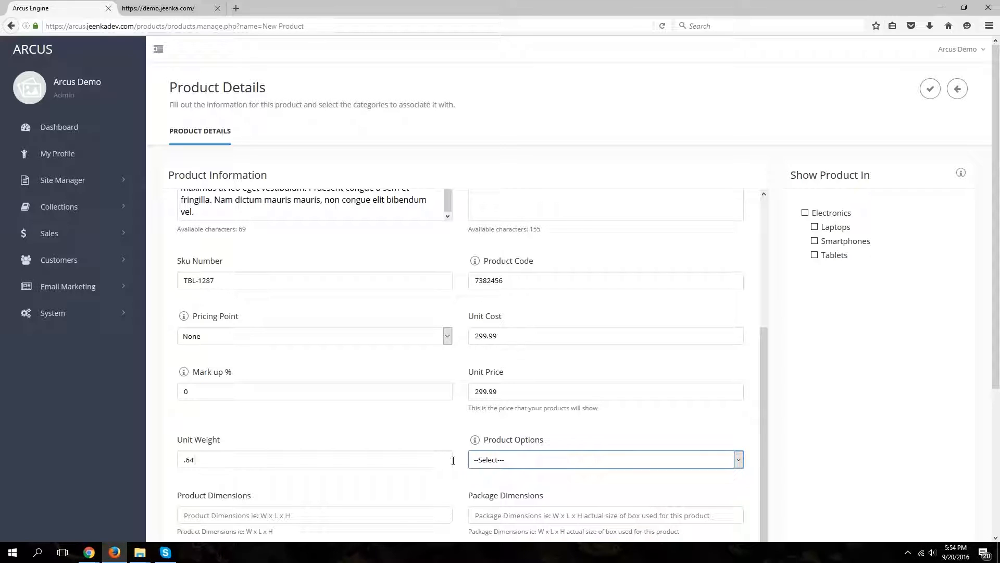
{"action": "scroll", "coordinate": [752, 429], "scroll_direction": "down", "scroll_amount": 5}
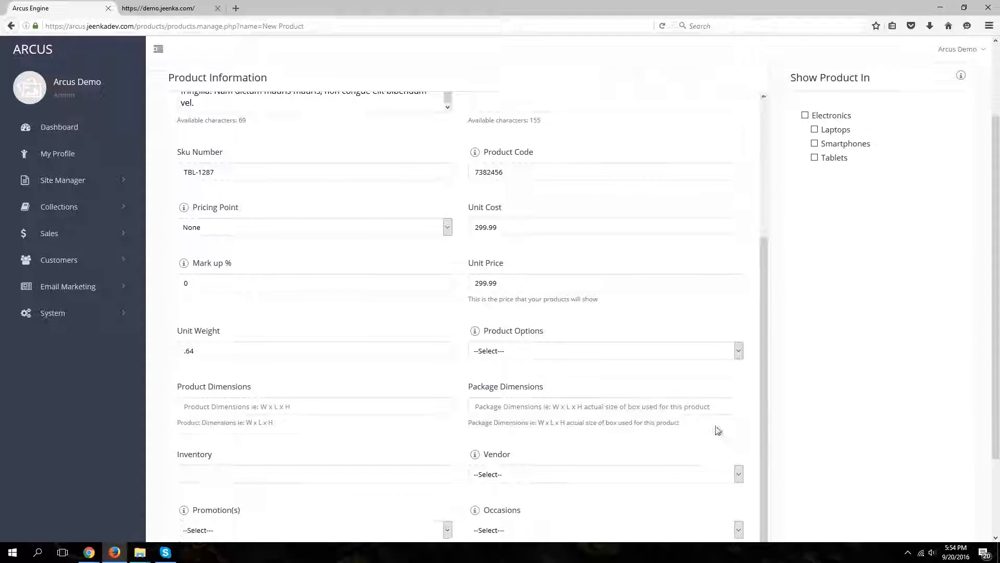
{"action": "left_click", "coordinate": [250, 384]}
{"action": "left_click", "coordinate": [519, 383]}
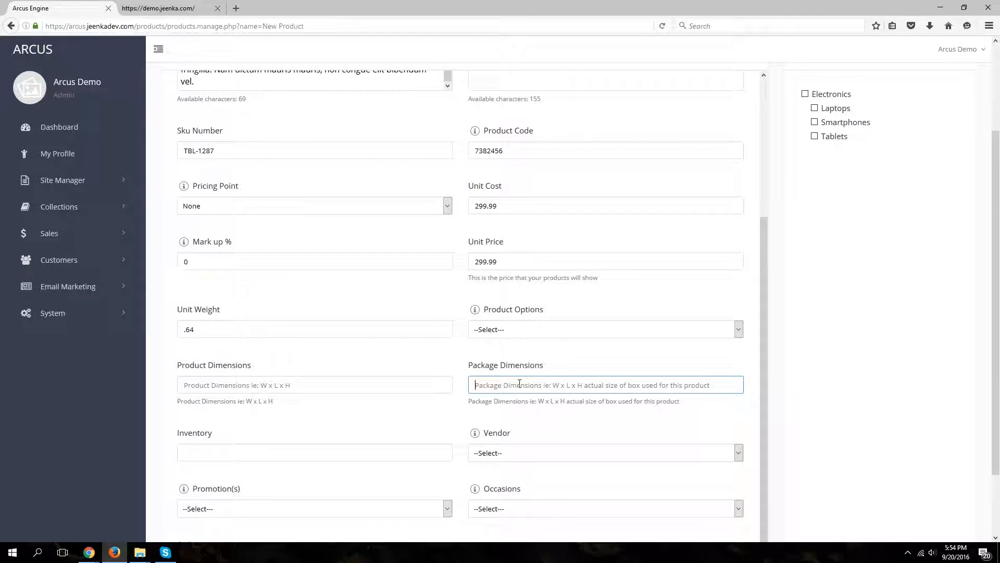
{"action": "left_click", "coordinate": [431, 418]}
{"action": "scroll", "coordinate": [434, 419], "scroll_direction": "down", "scroll_amount": 2}
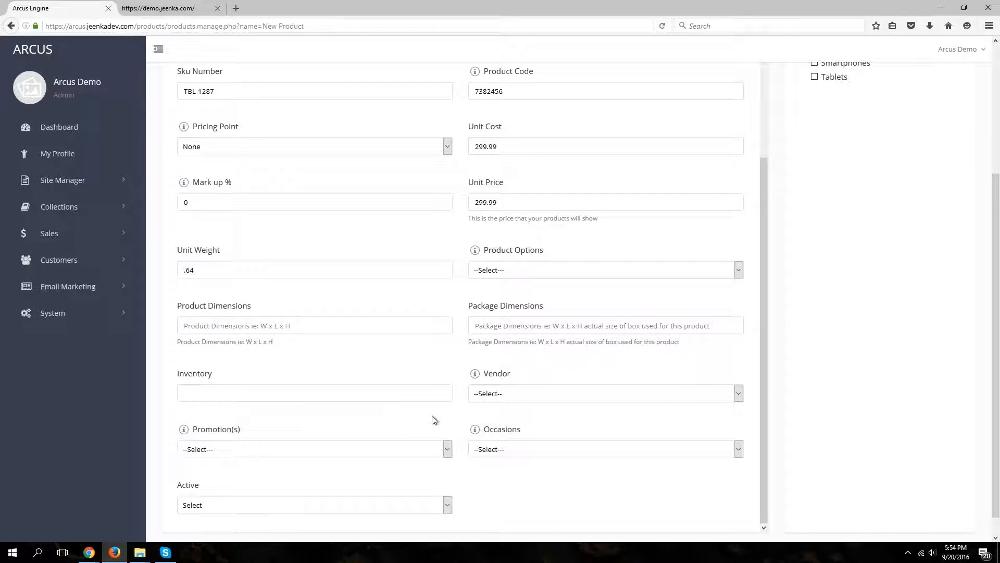
Set the product's inventory to 15 and its status to Active.
{"action": "left_click", "coordinate": [395, 398]}
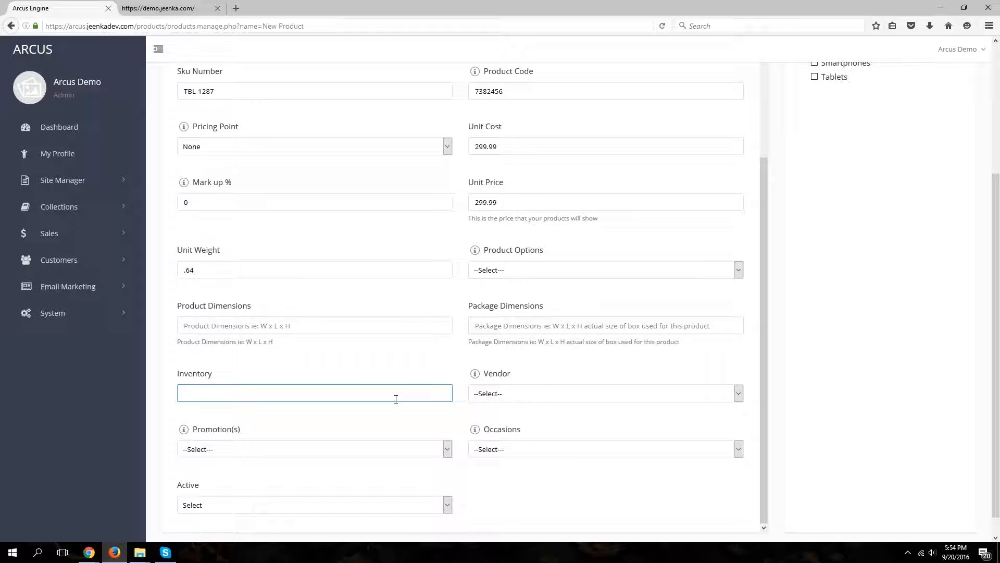
{"action": "type", "text": "15"}
{"action": "left_click", "coordinate": [392, 417]}
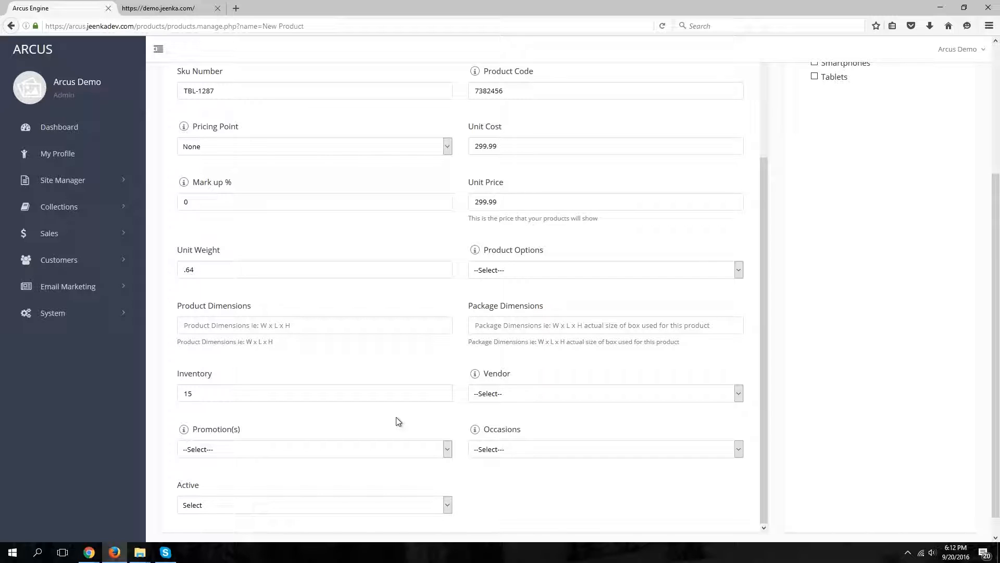
{"action": "left_click", "coordinate": [555, 391]}
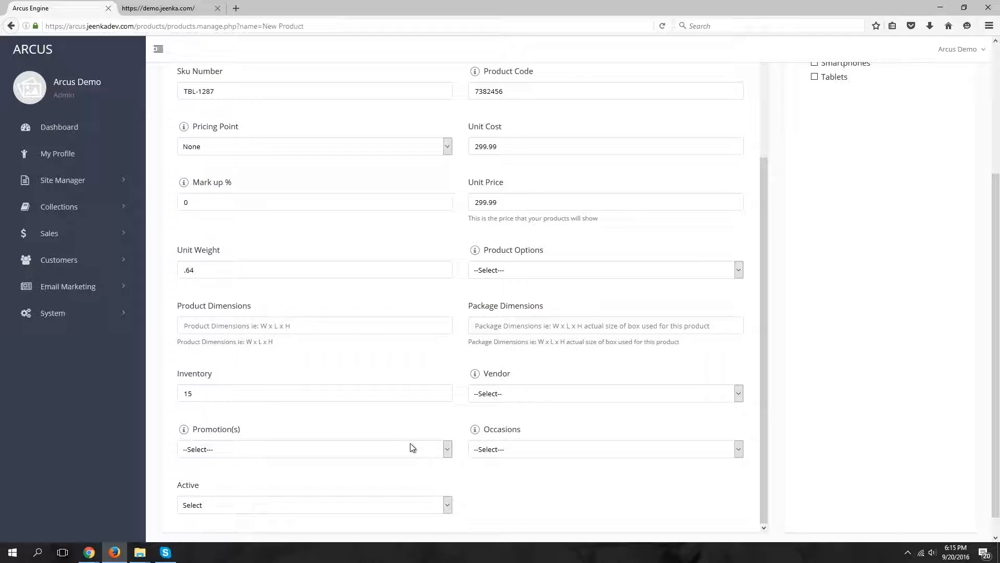
{"action": "scroll", "coordinate": [410, 447], "scroll_direction": "down", "scroll_amount": 1}
{"action": "left_click", "coordinate": [297, 484]}
{"action": "left_click", "coordinate": [201, 510]}
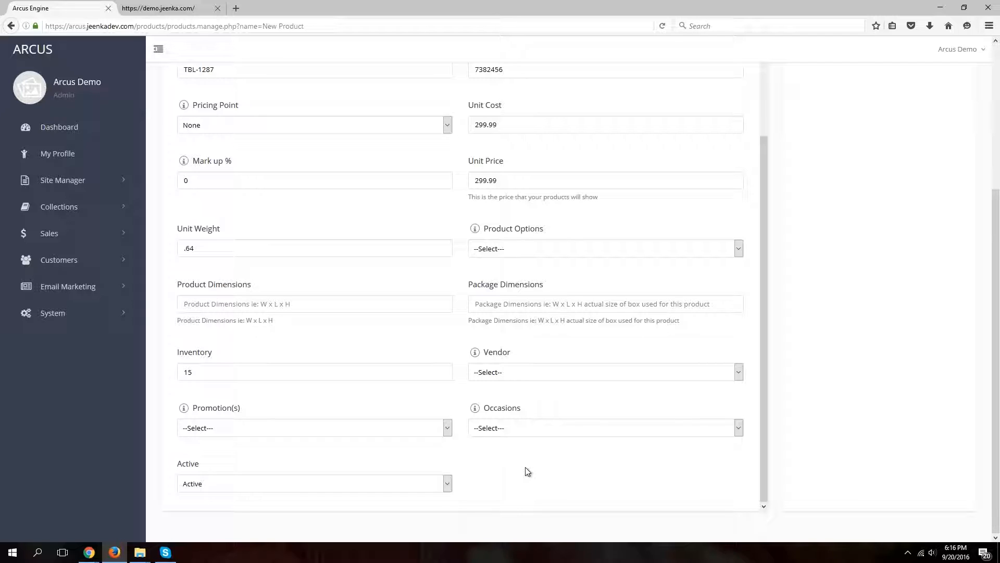
Assign the product to the Electronics and Tablets categories and save it.
{"action": "scroll", "coordinate": [526, 471], "scroll_direction": "up", "scroll_amount": 10}
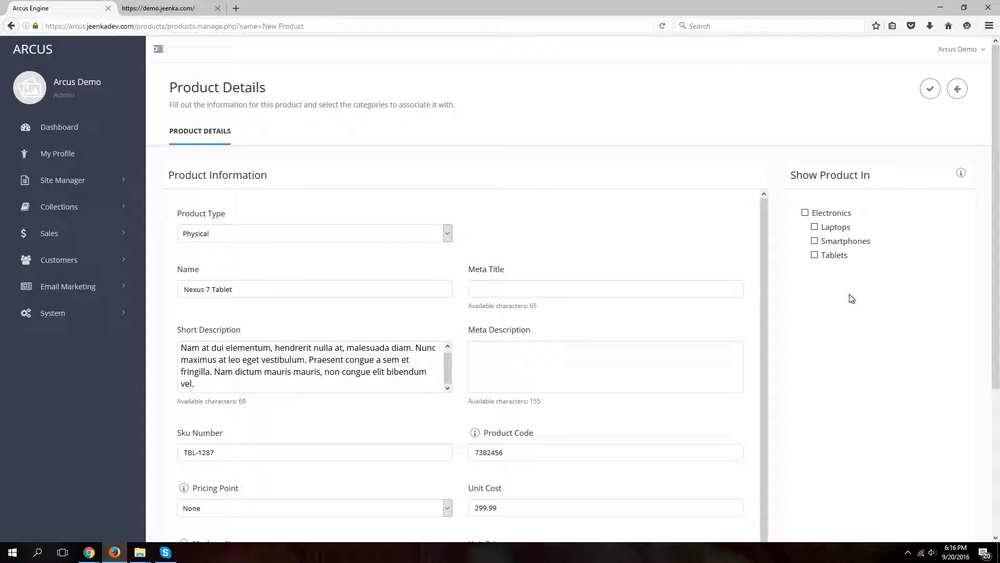
{"action": "left_click", "coordinate": [815, 254]}
{"action": "left_click", "coordinate": [805, 212]}
{"action": "left_click", "coordinate": [930, 88]}
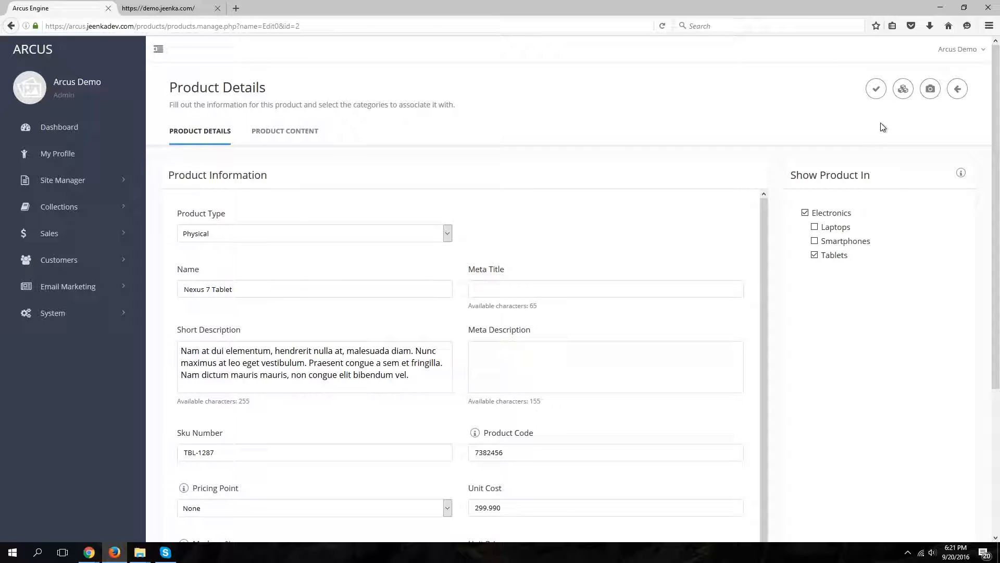
Add the image "Nexus 7 - Front.jpg" to the product's media with the label "Front".
{"action": "left_click", "coordinate": [931, 89]}
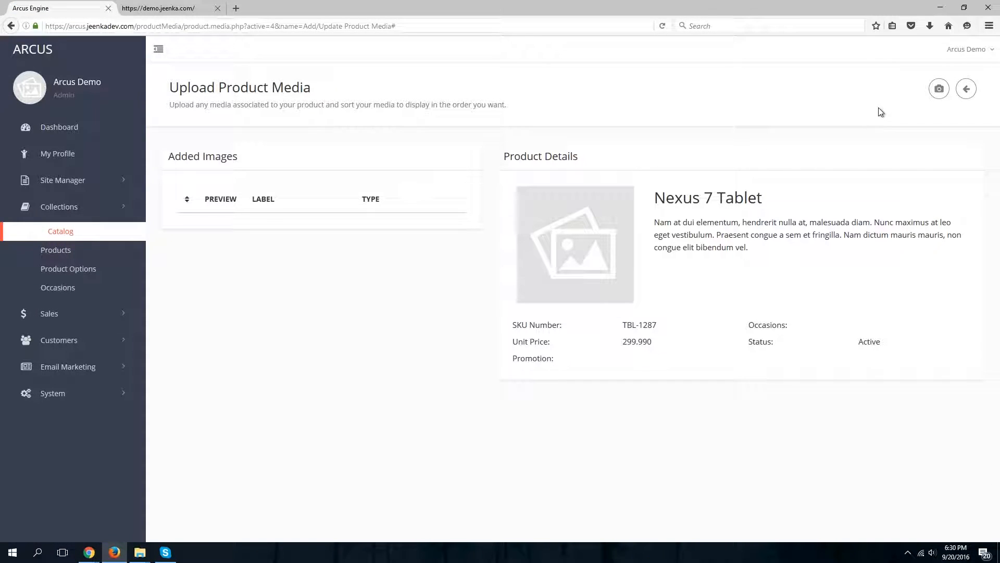
{"action": "left_click", "coordinate": [941, 90]}
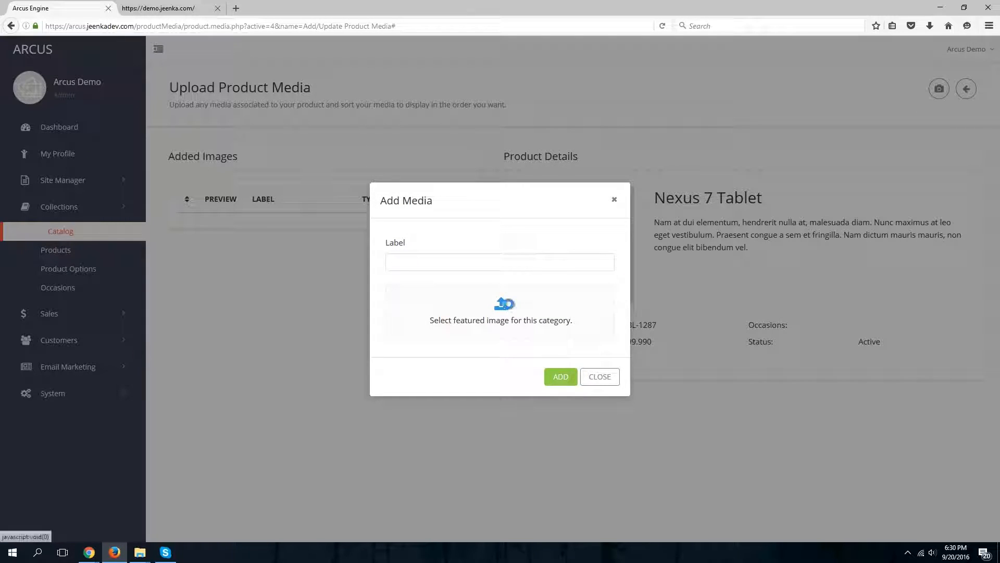
{"action": "left_click", "coordinate": [503, 305]}
{"action": "double_click", "coordinate": [237, 98]}
{"action": "left_click", "coordinate": [455, 260]}
{"action": "type", "text": "Front"}
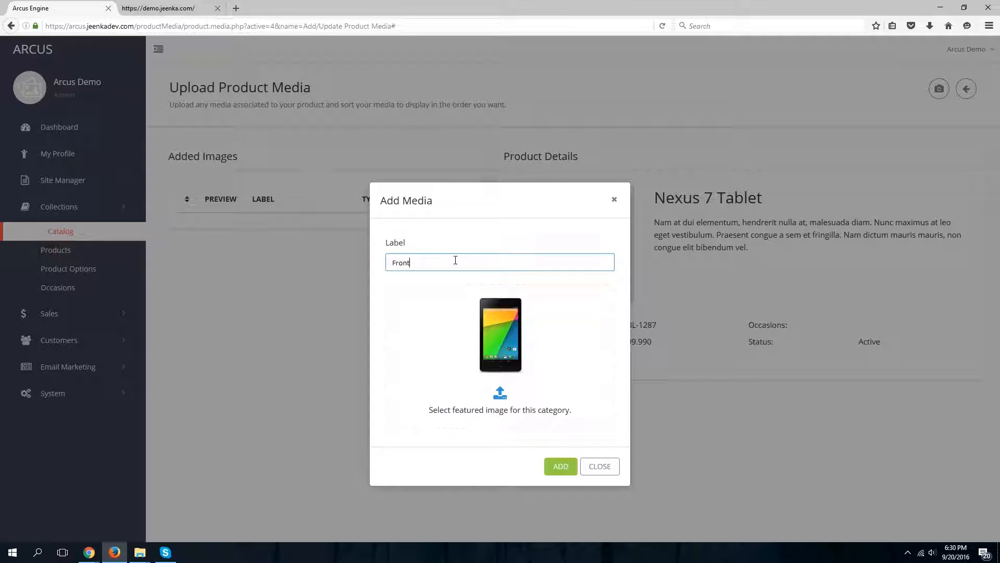
{"action": "left_click", "coordinate": [561, 467]}
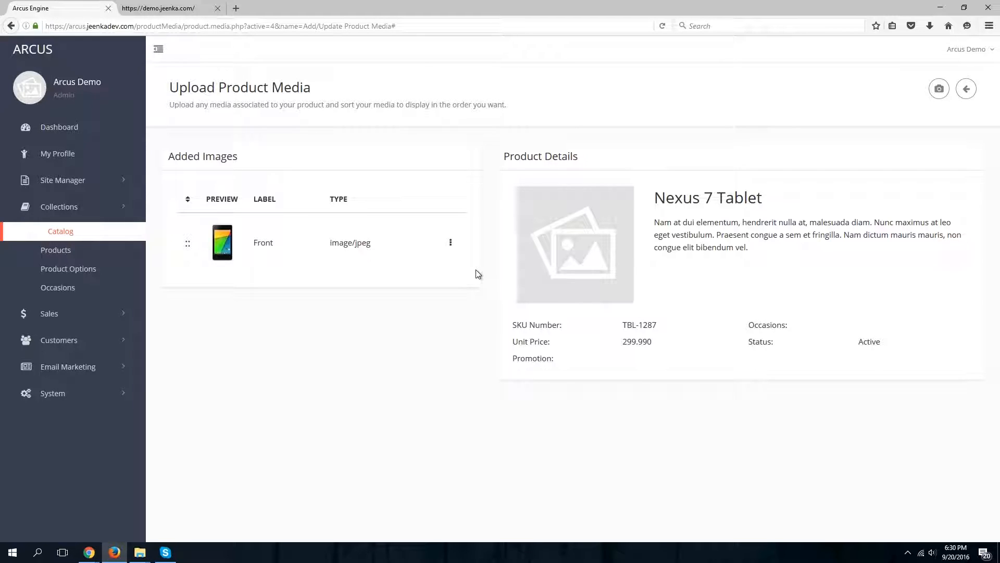
Add the image "N7 - back - vertical - press site.jpg" to the product's media with the label "Back".
{"action": "left_click", "coordinate": [938, 89]}
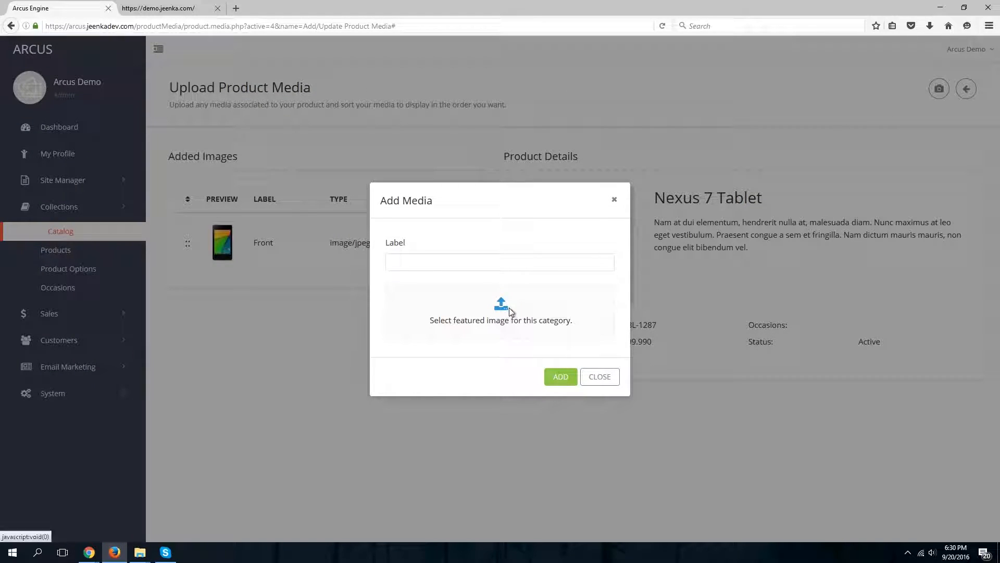
{"action": "left_click", "coordinate": [511, 312]}
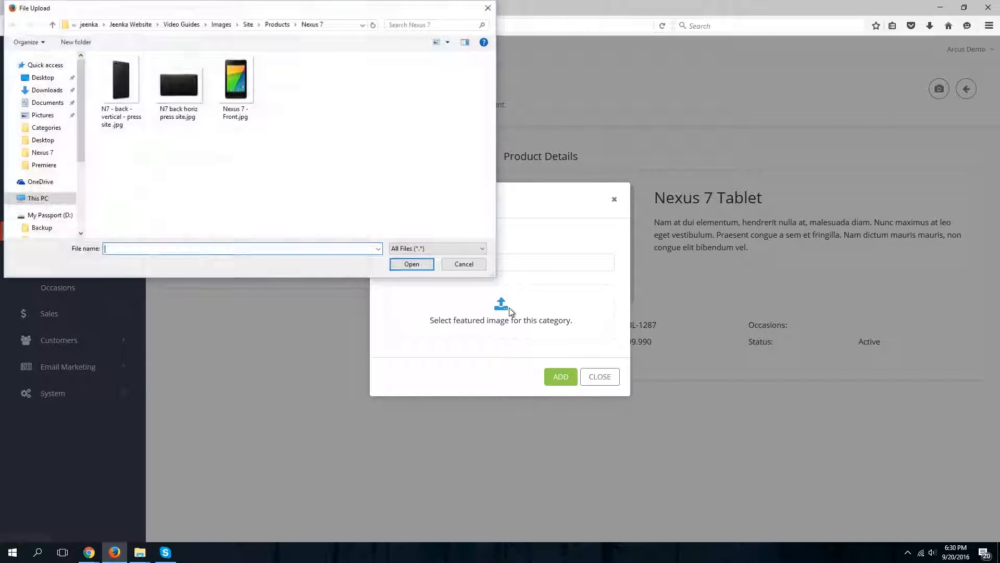
{"action": "double_click", "coordinate": [125, 102]}
{"action": "left_click", "coordinate": [493, 263]}
{"action": "type", "text": "B"}
{"action": "key", "text": "BackSpace"}
{"action": "type", "text": "Back"}
{"action": "left_click", "coordinate": [559, 466]}
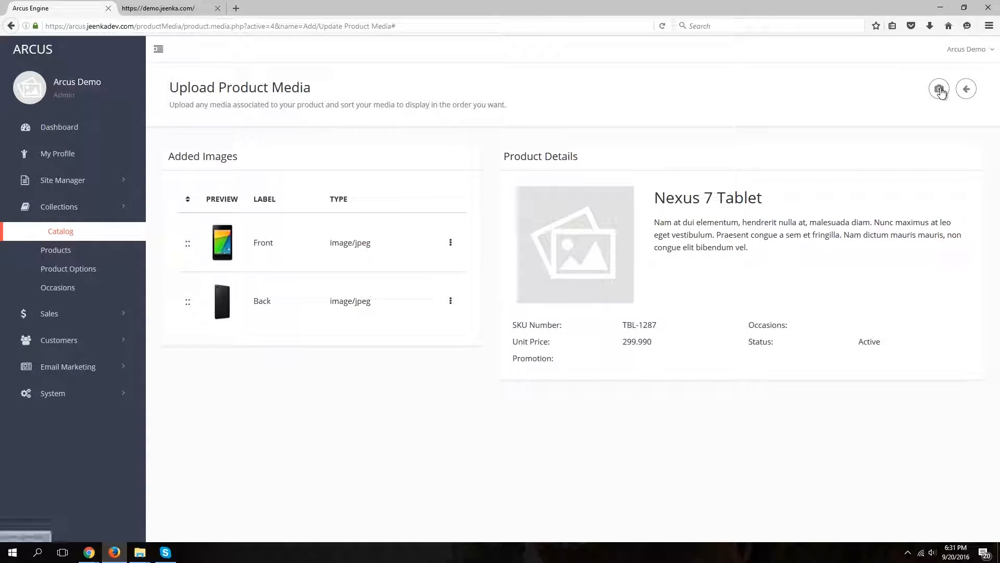
Add a third image showing the tablet's back horizontally to the product's media with the label "Back Horizontal".
{"action": "left_click", "coordinate": [939, 90]}
{"action": "left_click", "coordinate": [500, 307]}
{"action": "double_click", "coordinate": [189, 94]}
{"action": "left_click", "coordinate": [471, 256]}
{"action": "type", "text": "Back Horizontal"}
{"action": "left_click", "coordinate": [568, 466]}
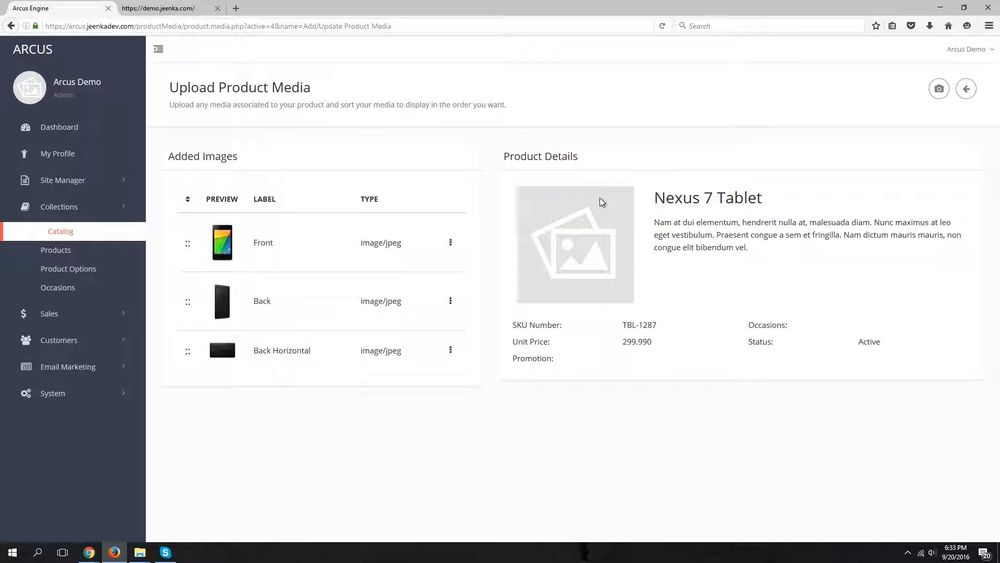
Make the Front image the product's cover image and return to the Products list.
{"action": "left_click", "coordinate": [450, 242]}
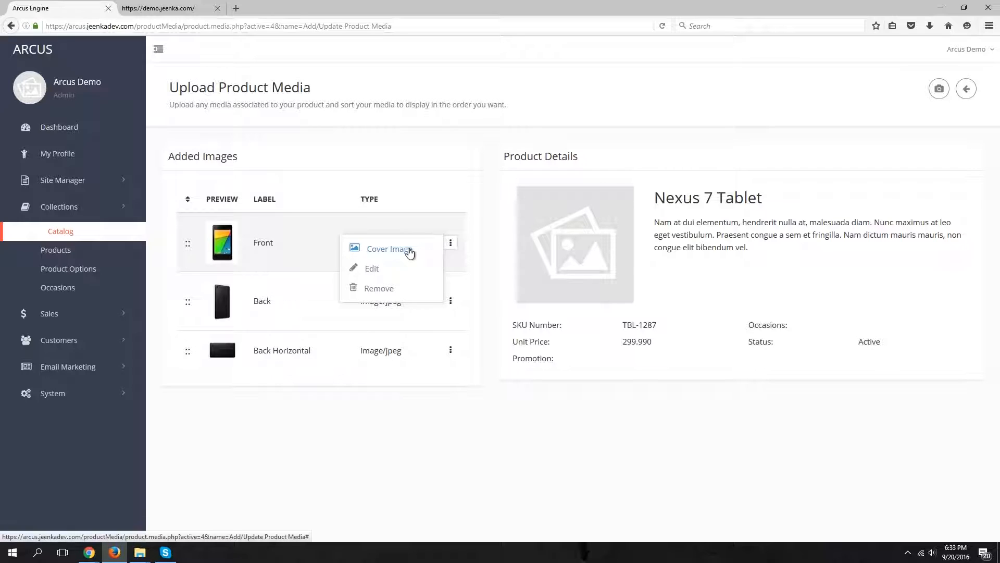
{"action": "left_click", "coordinate": [410, 252]}
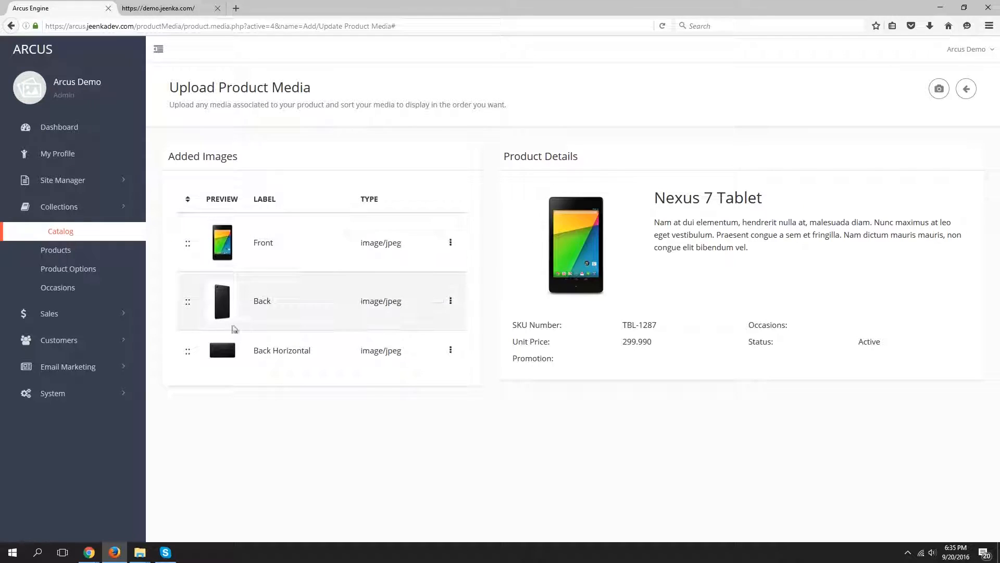
{"action": "mouse_move", "coordinate": [187, 351]}
{"action": "left_mouse_down"}
{"action": "mouse_move", "coordinate": [187, 227]}
{"action": "mouse_move", "coordinate": [190, 350]}
{"action": "left_mouse_up"}
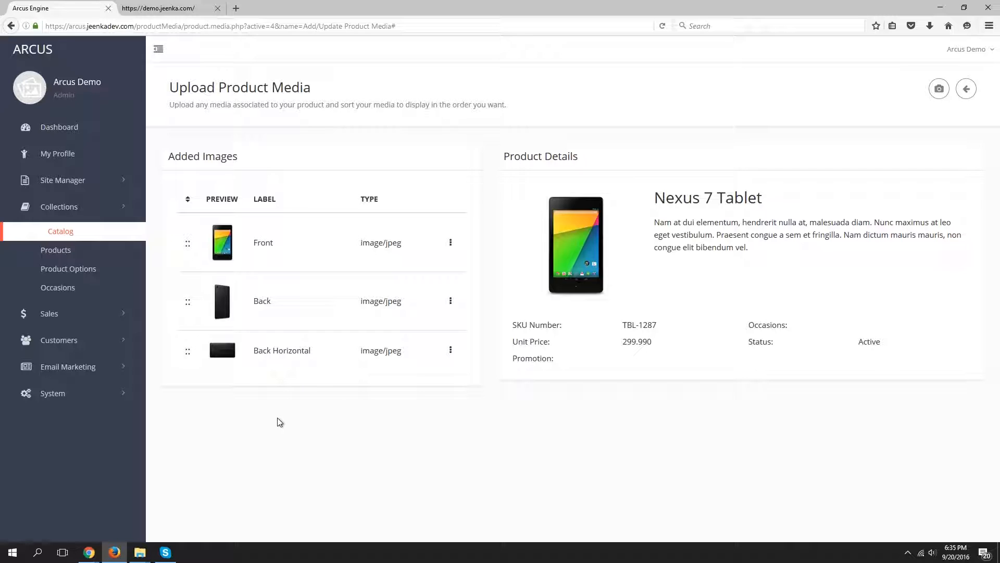
{"action": "left_click", "coordinate": [967, 90]}
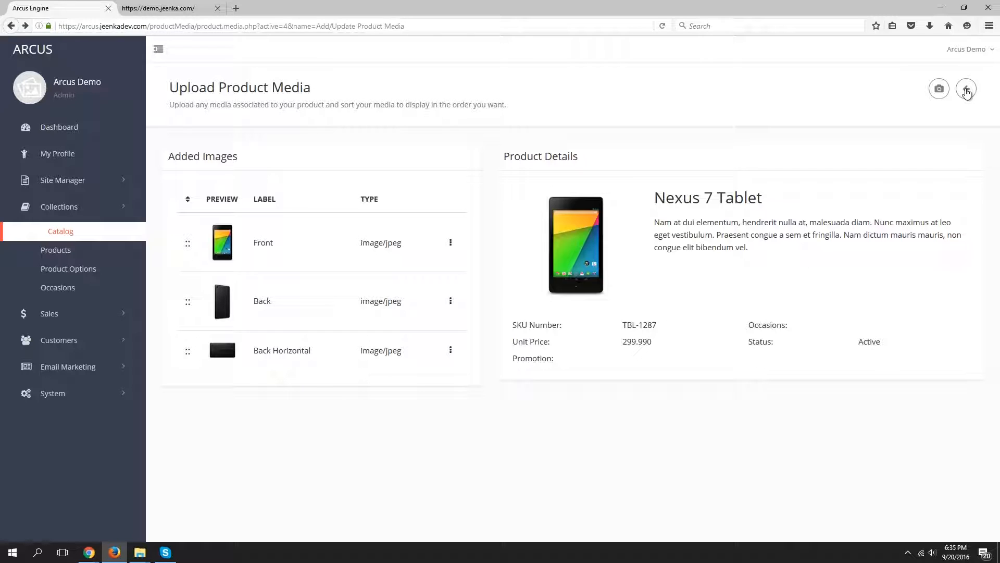
{"action": "left_click", "coordinate": [966, 90]}
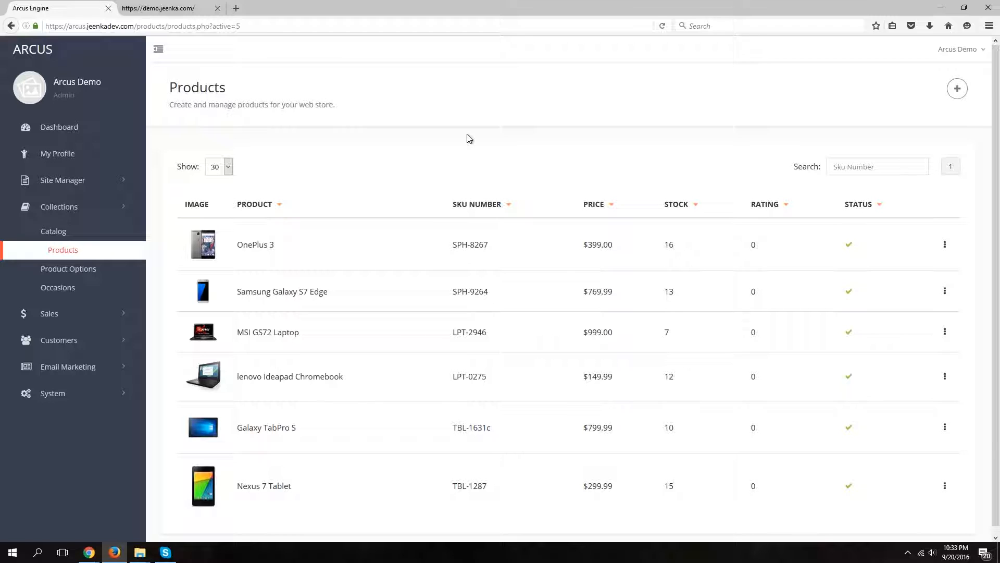
Open the site's Home page in the Page Editor.
{"action": "left_click", "coordinate": [94, 183]}
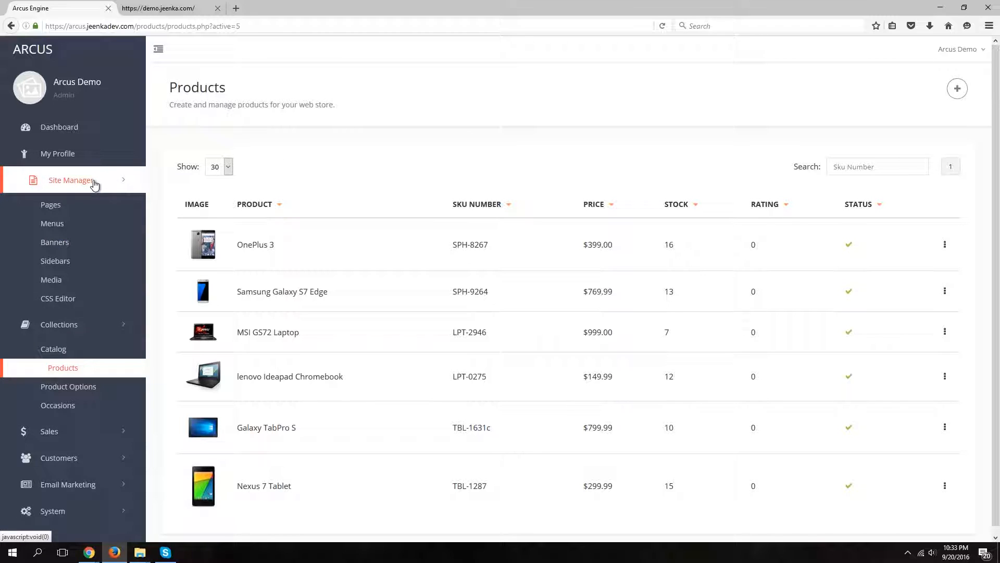
{"action": "left_click", "coordinate": [76, 205]}
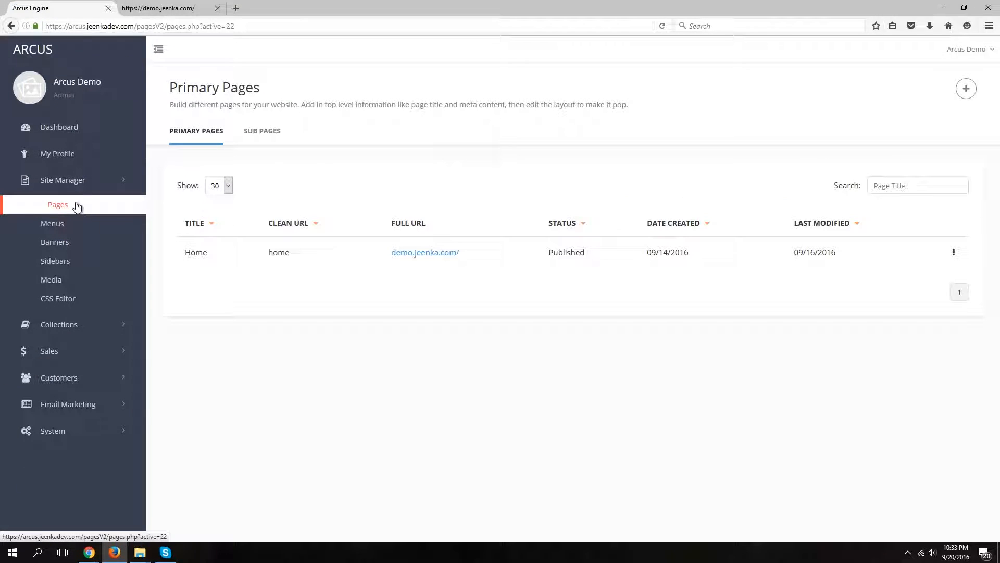
{"action": "left_click", "coordinate": [954, 254]}
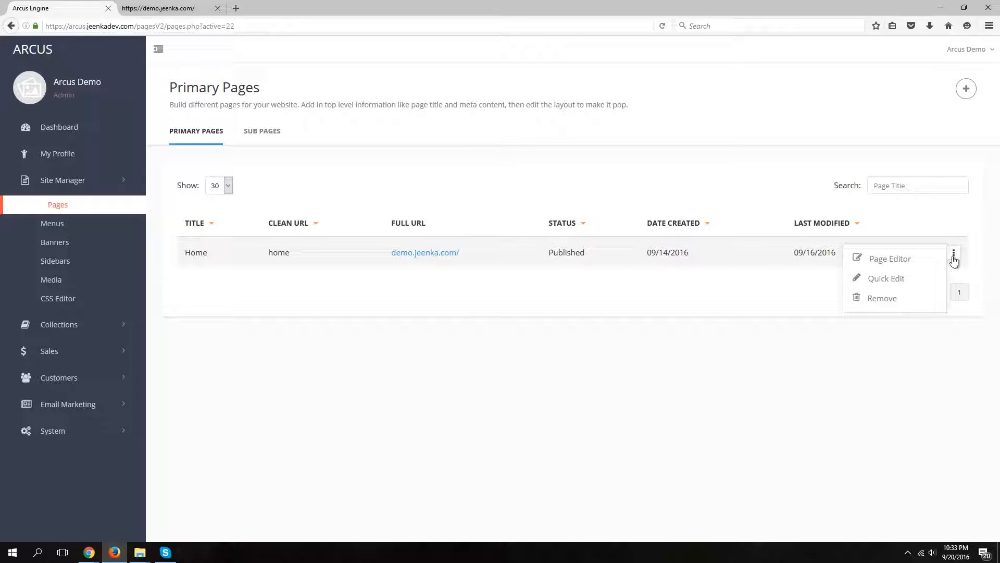
{"action": "left_click", "coordinate": [898, 258]}
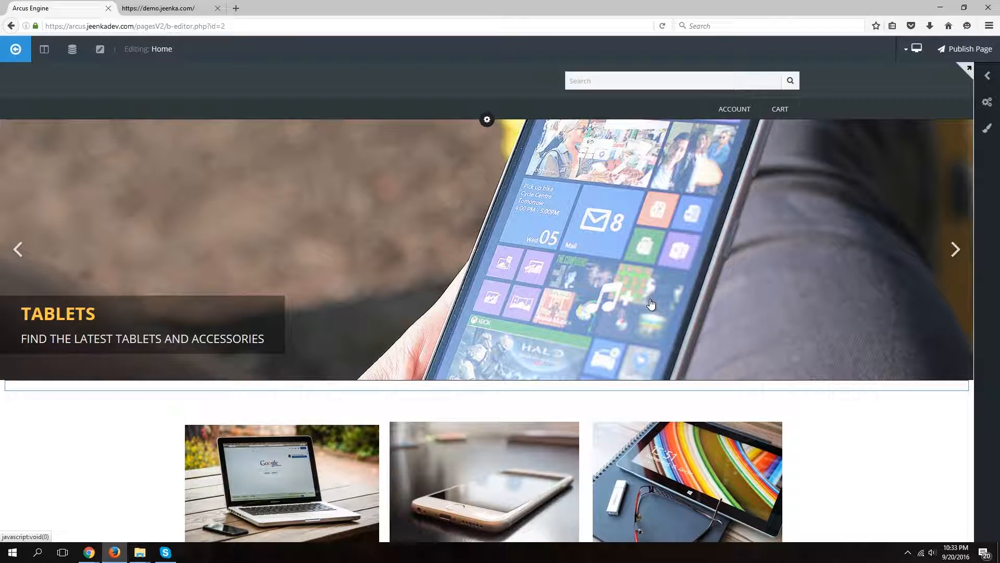
Add a Products block in a new section below the category images and set its container's containment to Contain.
{"action": "scroll", "coordinate": [651, 304], "scroll_direction": "down", "scroll_amount": 5}
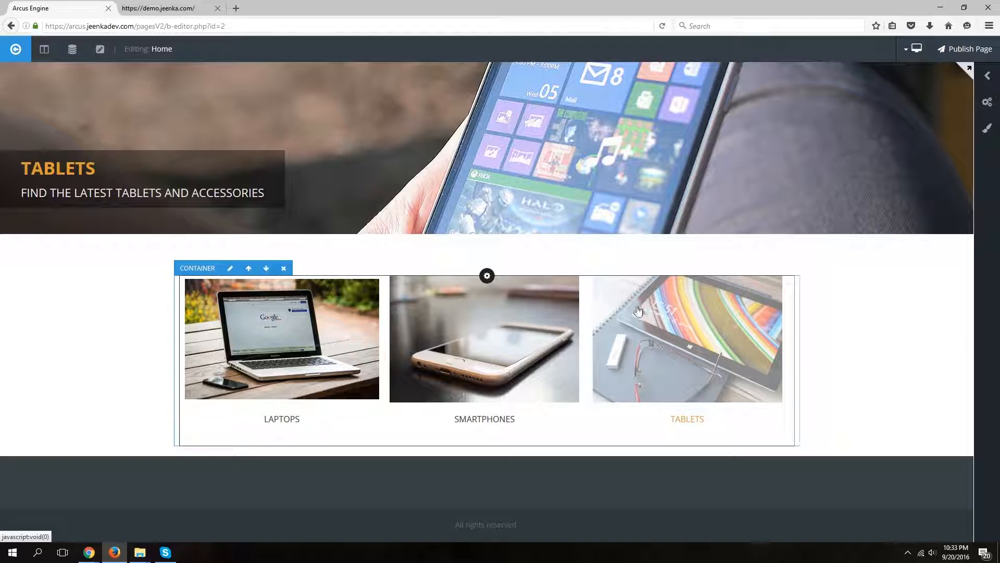
{"action": "left_click", "coordinate": [44, 50]}
{"action": "scroll", "coordinate": [194, 344], "scroll_direction": "down", "scroll_amount": 3}
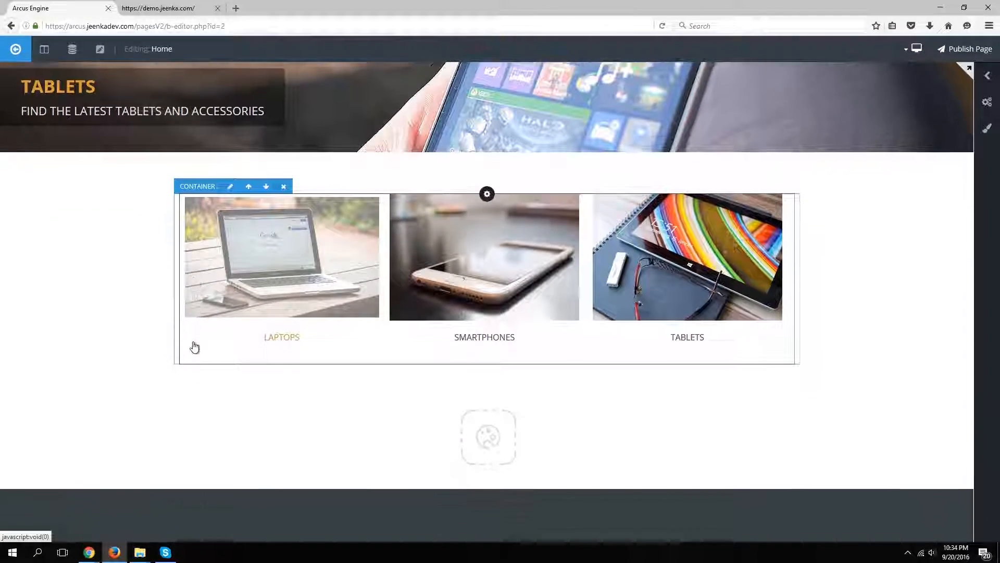
{"action": "mouse_move", "coordinate": [73, 49]}
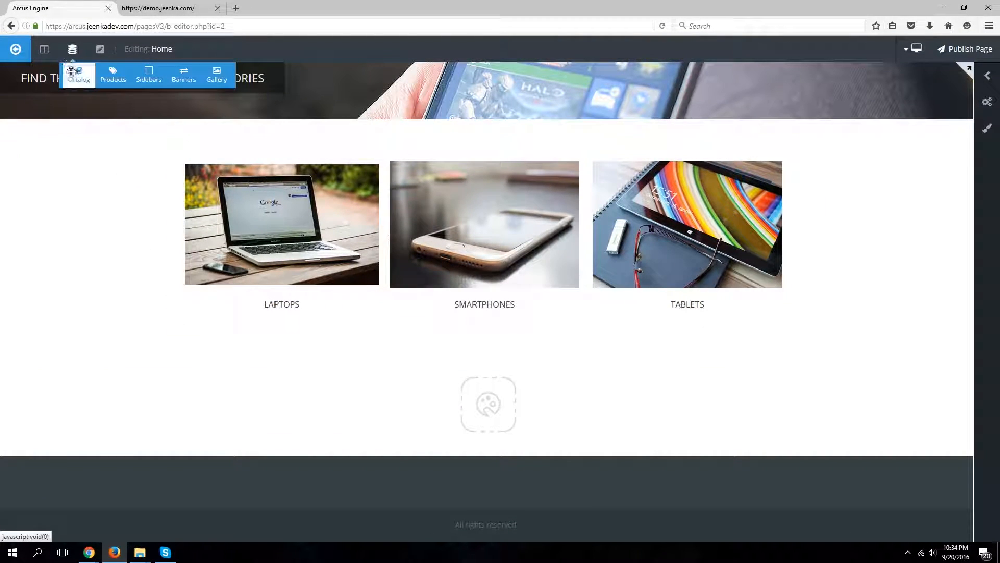
{"action": "left_click_drag", "start_coordinate": [112, 74], "coordinate": [487, 404]}
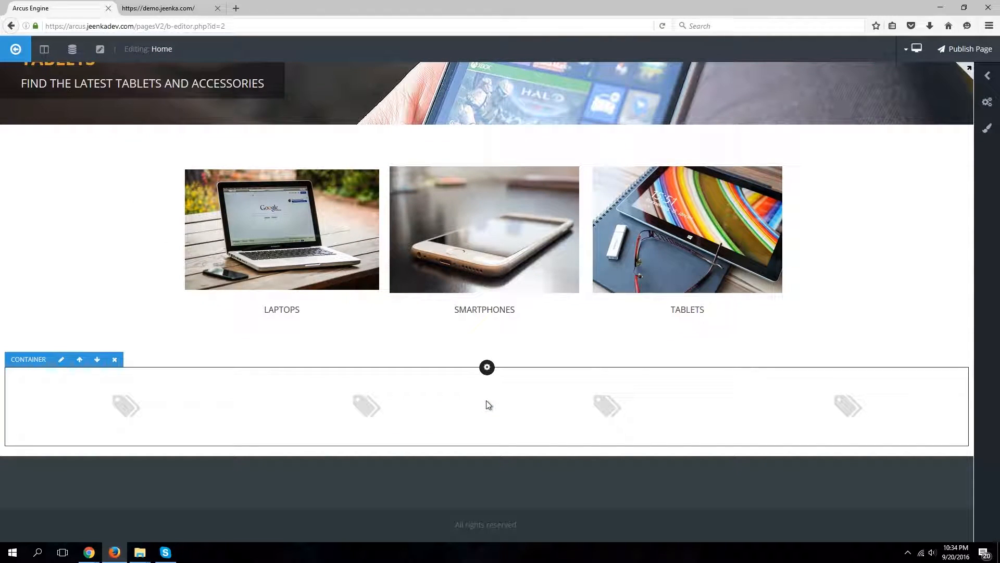
{"action": "left_click", "coordinate": [61, 359]}
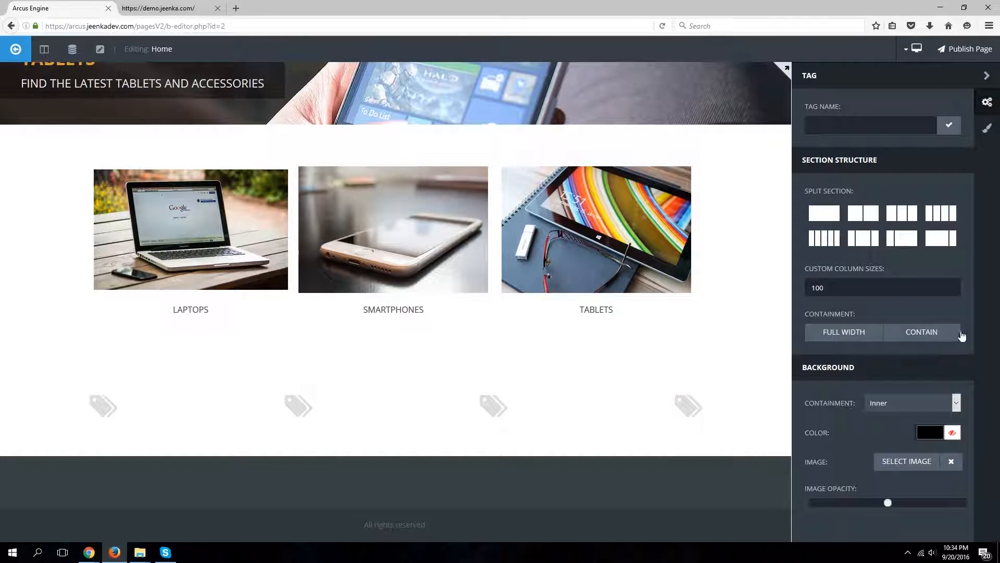
{"action": "left_click", "coordinate": [922, 339]}
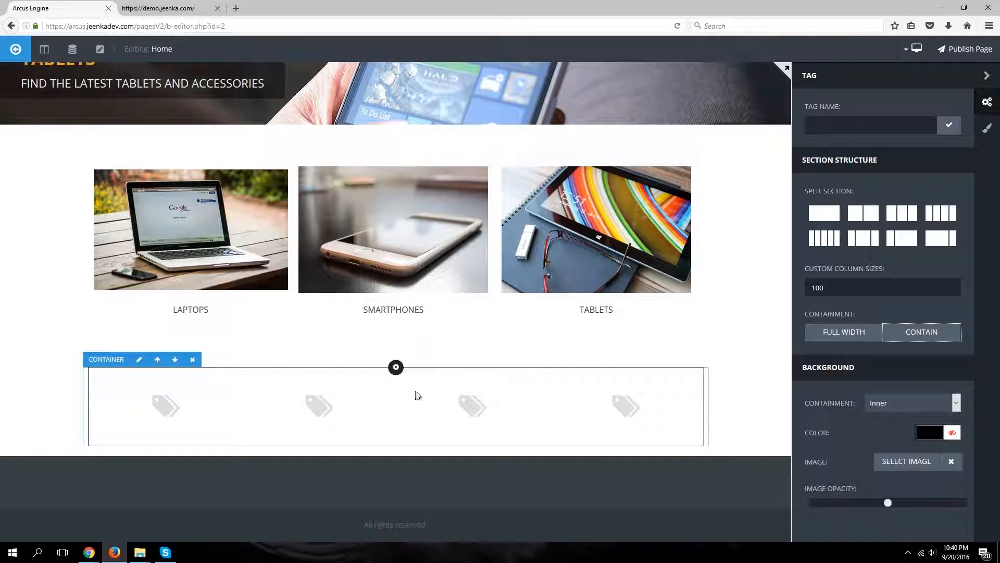
Feed the new Products block from the Laptops category with a limit of 10 items and apply it.
{"action": "left_click", "coordinate": [396, 367]}
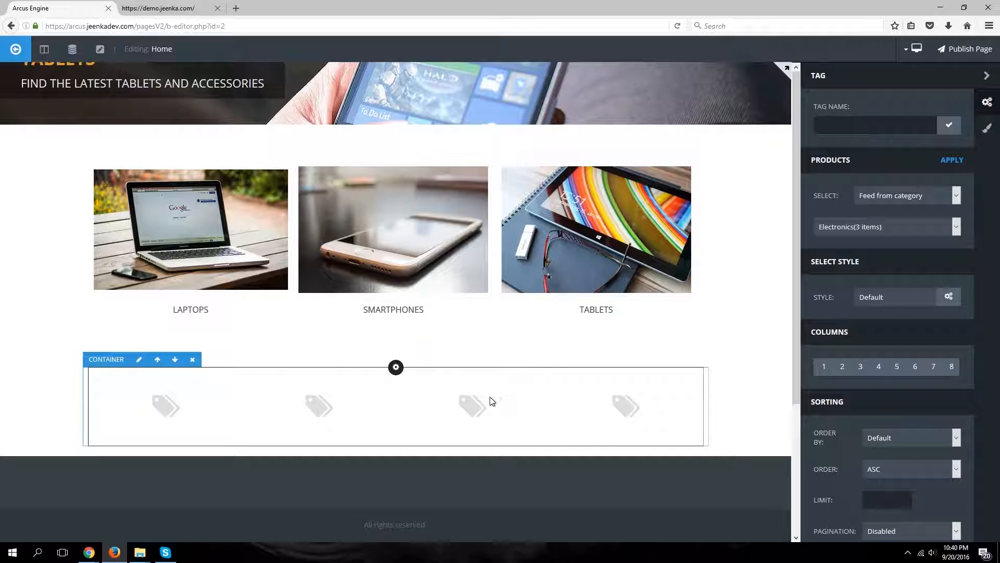
{"action": "left_click", "coordinate": [887, 227]}
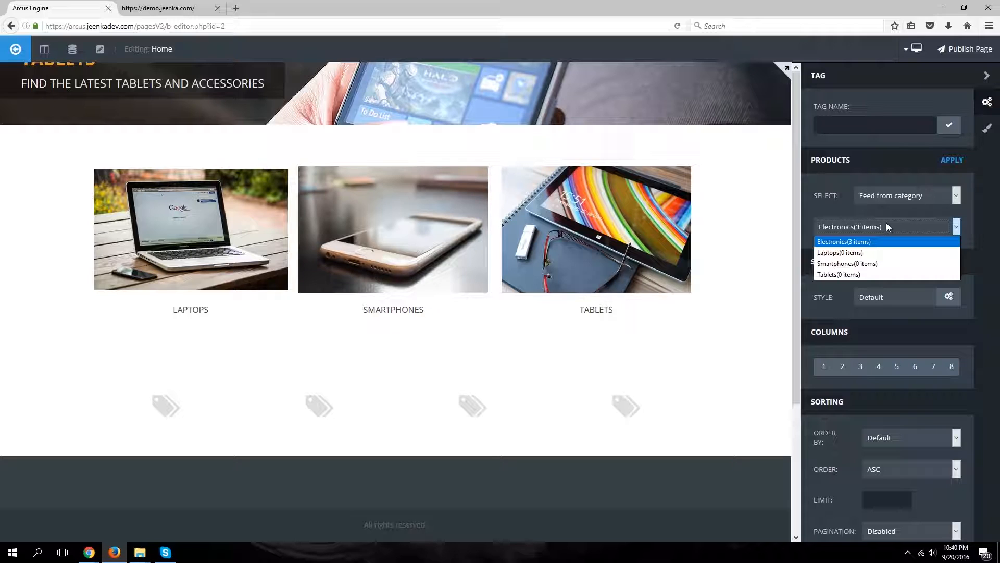
{"action": "left_click", "coordinate": [859, 252]}
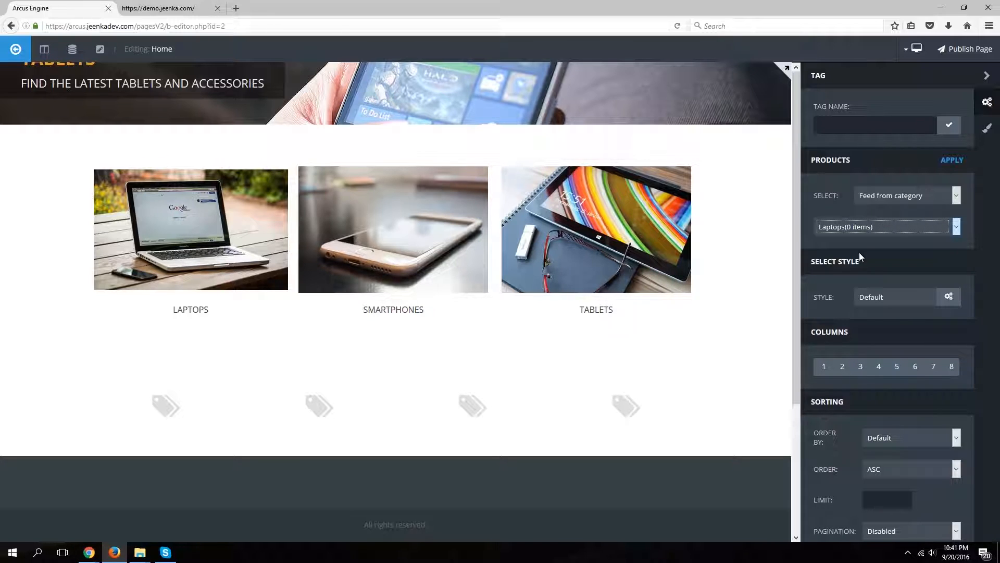
{"action": "left_click", "coordinate": [888, 501]}
{"action": "type", "text": "10"}
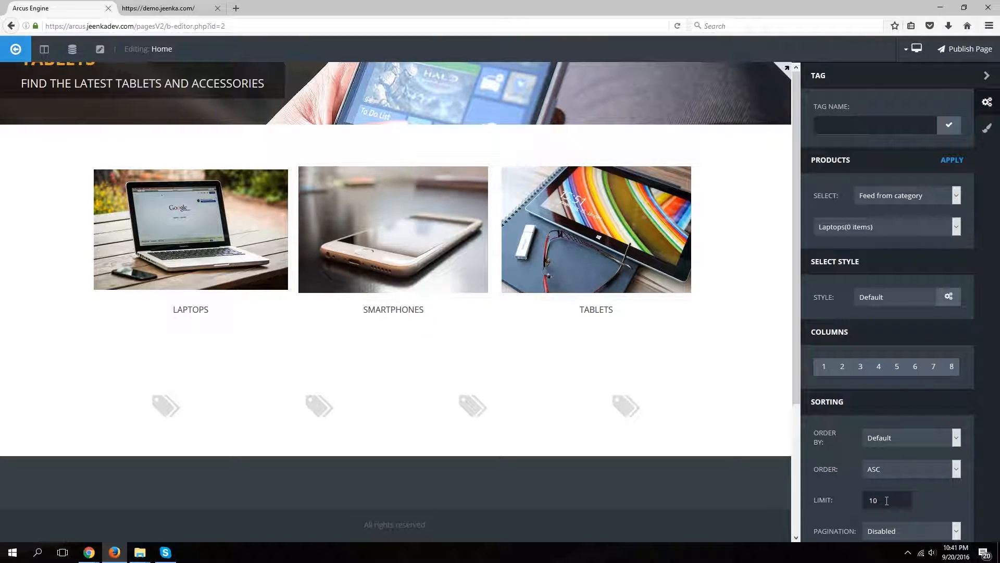
{"action": "left_click", "coordinate": [958, 161]}
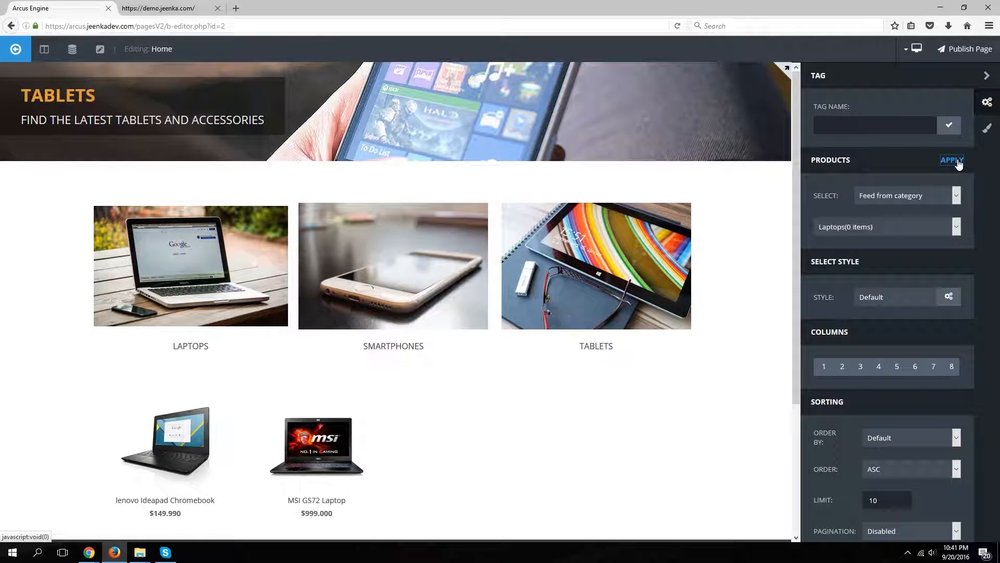
{"action": "scroll", "coordinate": [737, 287], "scroll_direction": "down", "scroll_amount": 2}
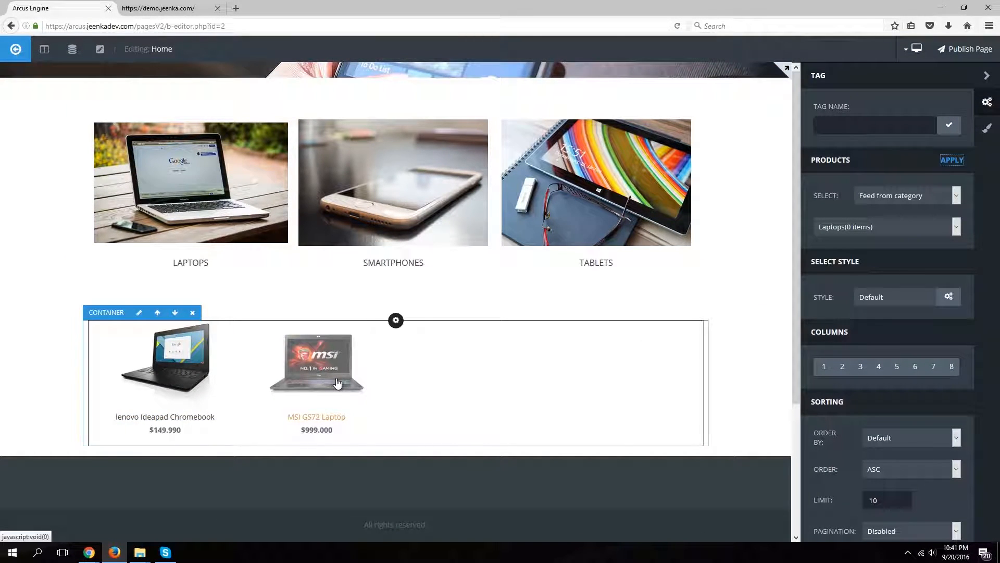
Switch the Products block's feed to the Smartphones category and apply it.
{"action": "left_click", "coordinate": [920, 232]}
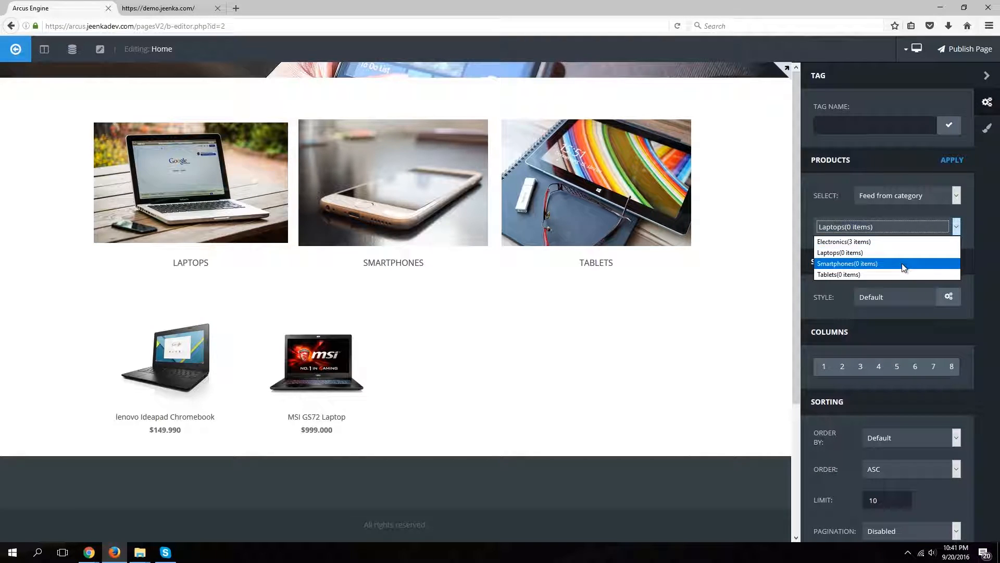
{"action": "left_click", "coordinate": [903, 267]}
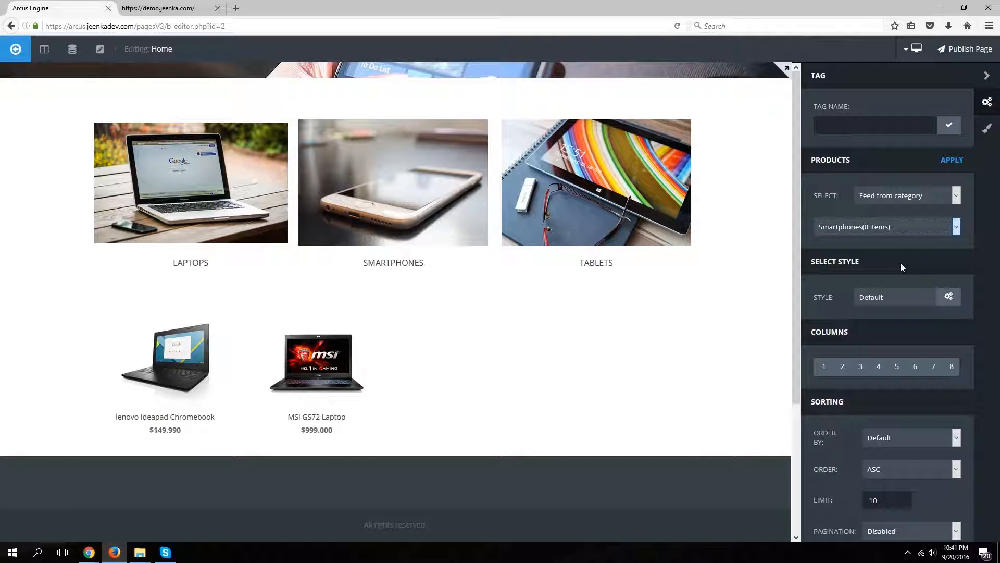
{"action": "left_click", "coordinate": [952, 160]}
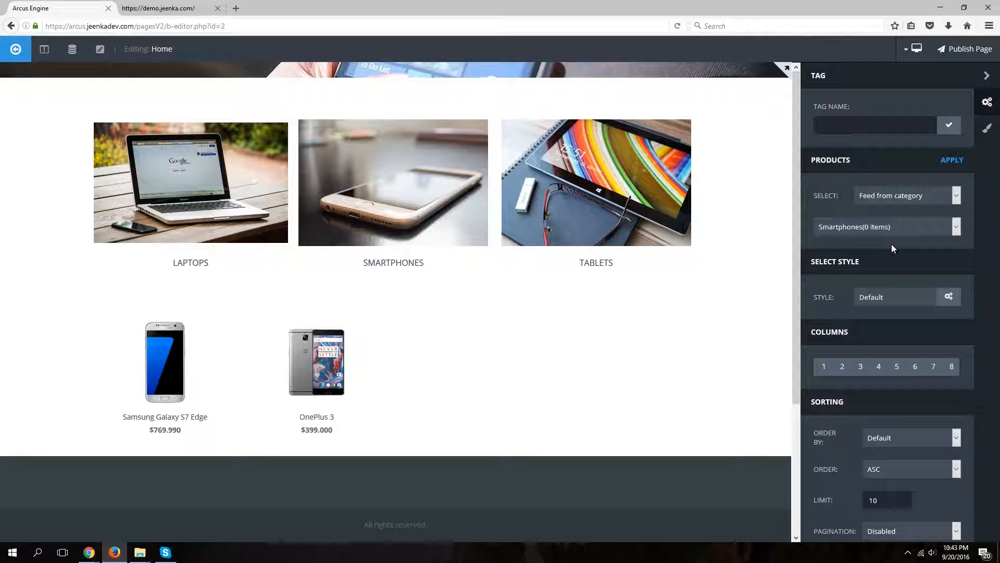
Switch the Products block to choosing specific items and add the Nexus 7 Tablet to its selection.
{"action": "left_click", "coordinate": [930, 196]}
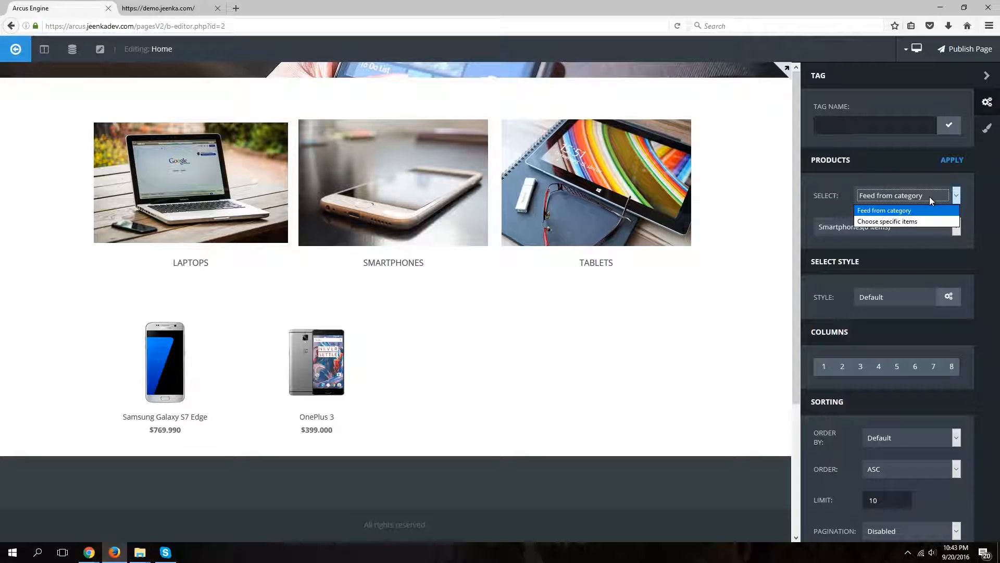
{"action": "left_click", "coordinate": [917, 222]}
{"action": "left_click", "coordinate": [862, 226]}
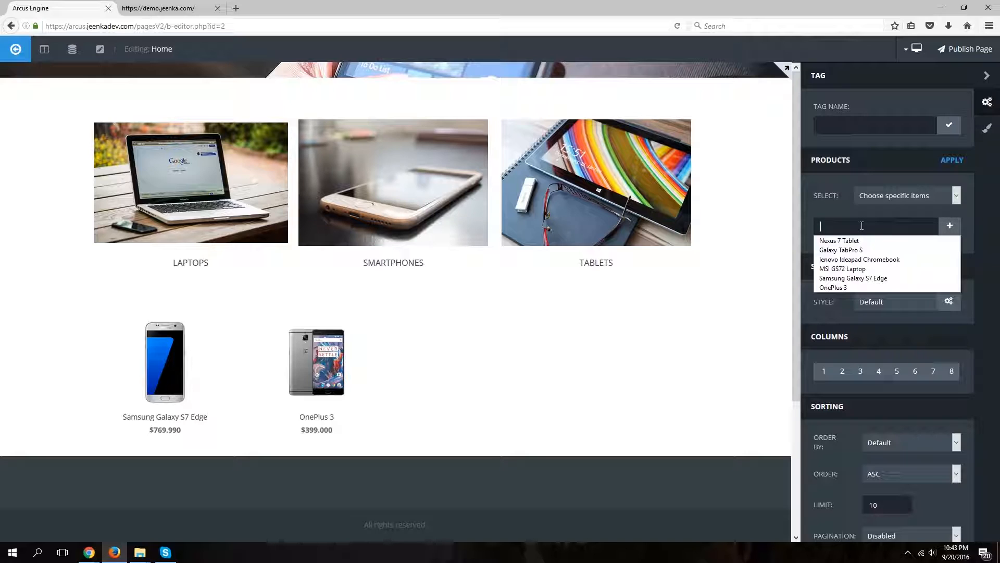
{"action": "type", "text": "tab"}
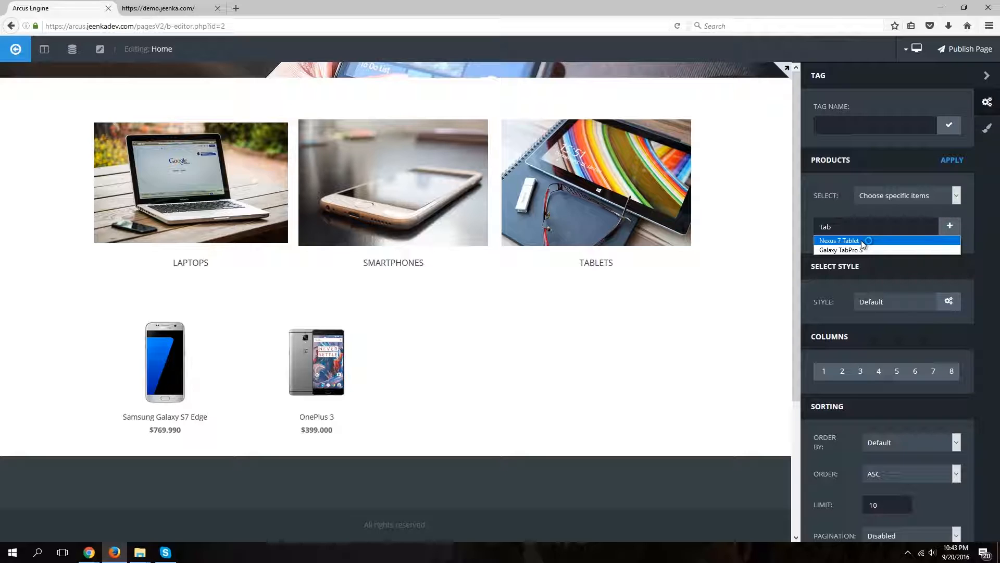
{"action": "left_click", "coordinate": [870, 240]}
{"action": "left_click", "coordinate": [950, 226]}
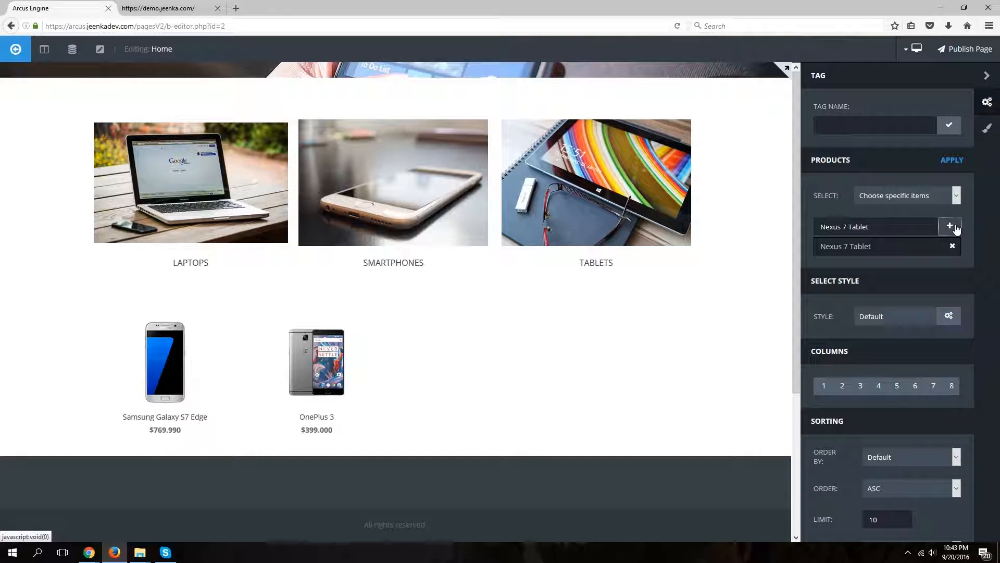
Add the Galaxy TabPro S to the Products block's selected items.
{"action": "left_click_drag", "start_coordinate": [902, 225], "coordinate": [814, 224]}
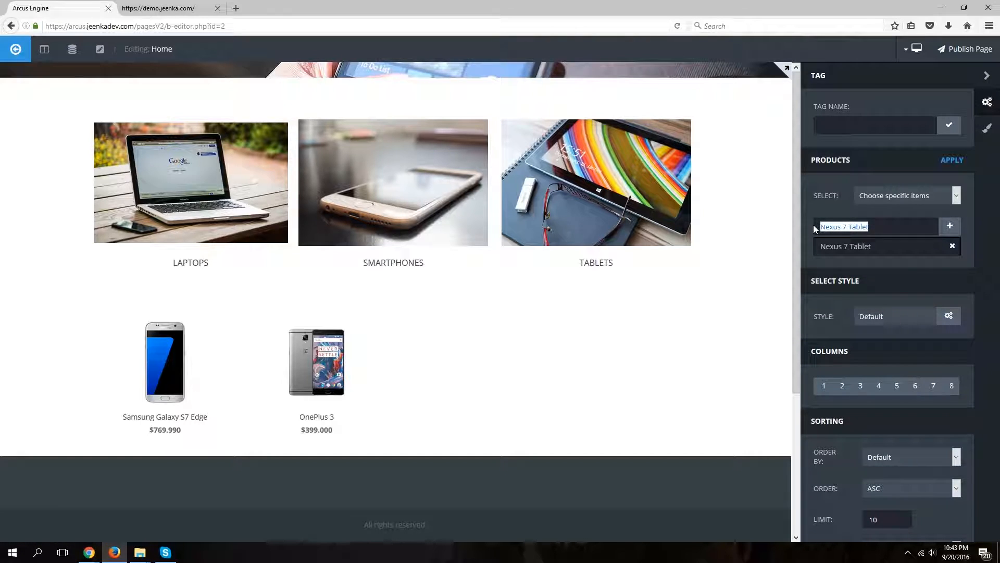
{"action": "type", "text": "tab"}
{"action": "left_click", "coordinate": [864, 250]}
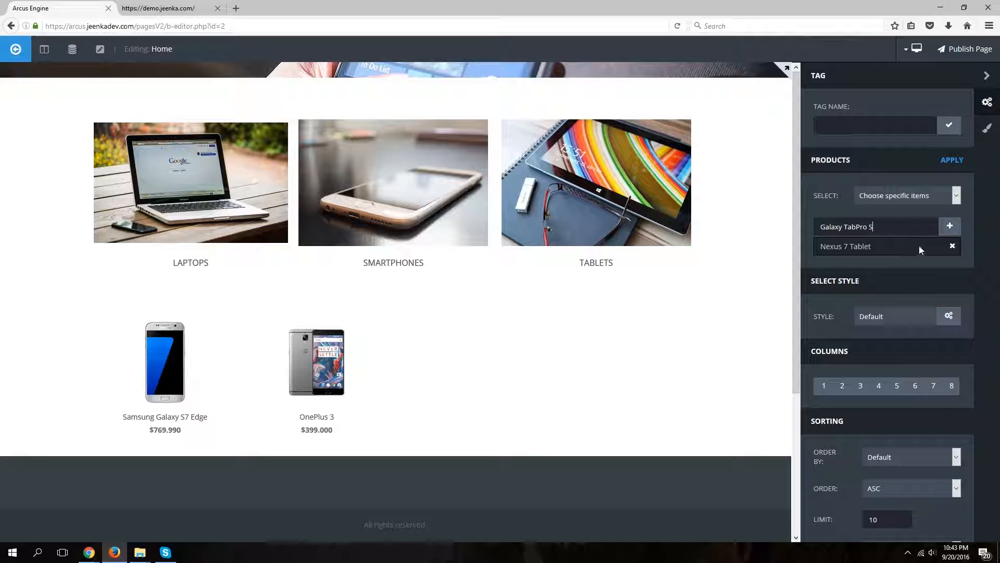
{"action": "left_click", "coordinate": [949, 226]}
Add the MSI GS72 Laptop to the selected items and apply the selection to the Products block.
{"action": "left_click_drag", "start_coordinate": [892, 225], "coordinate": [814, 225]}
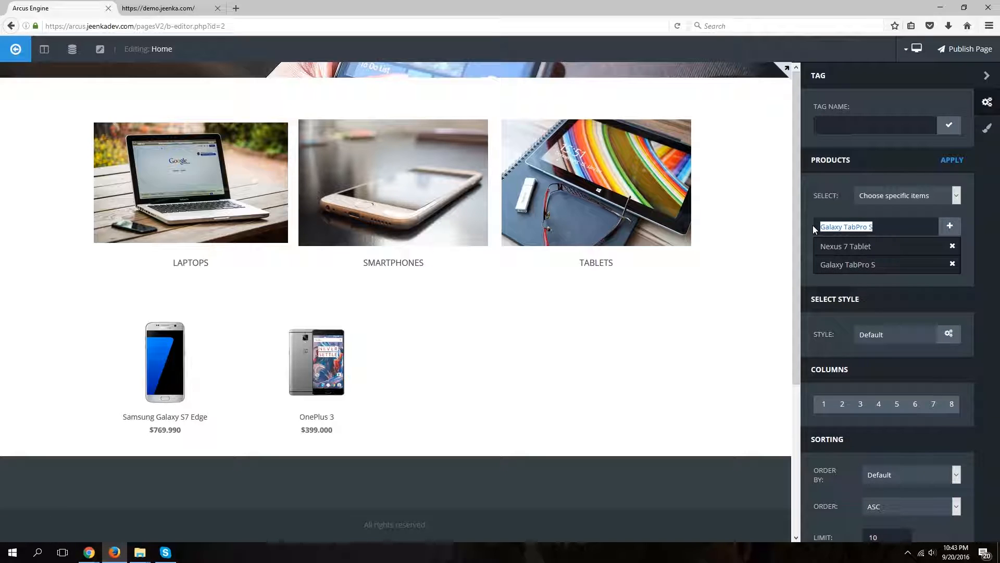
{"action": "key", "text": "BackSpace"}
{"action": "type", "text": "lap"}
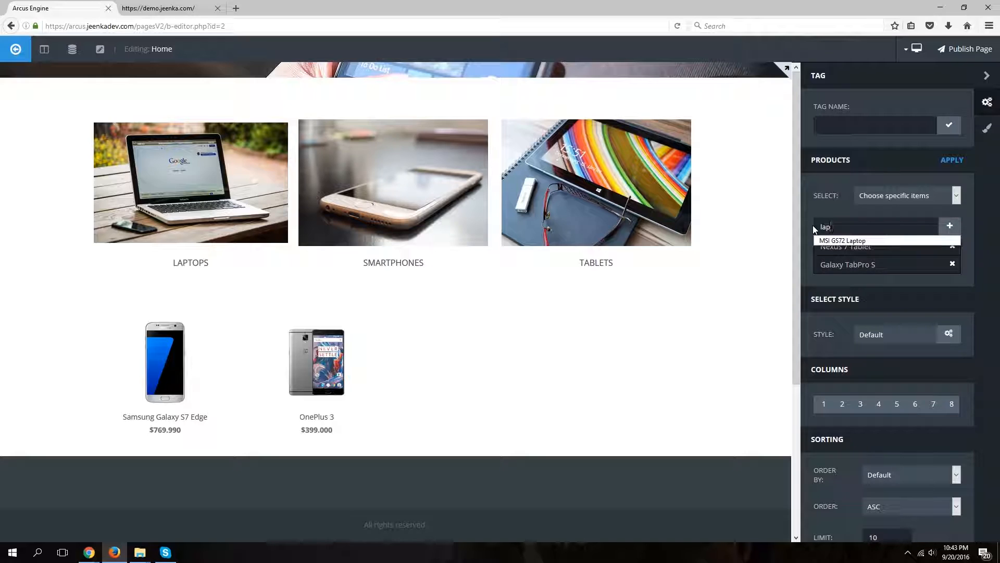
{"action": "left_click", "coordinate": [840, 240]}
{"action": "left_click", "coordinate": [949, 225]}
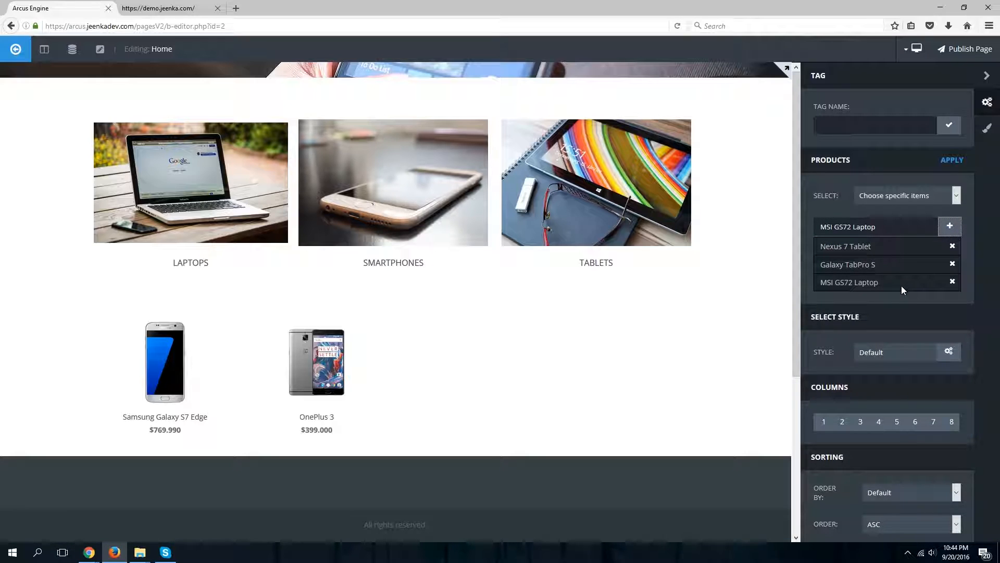
{"action": "left_click", "coordinate": [953, 160]}
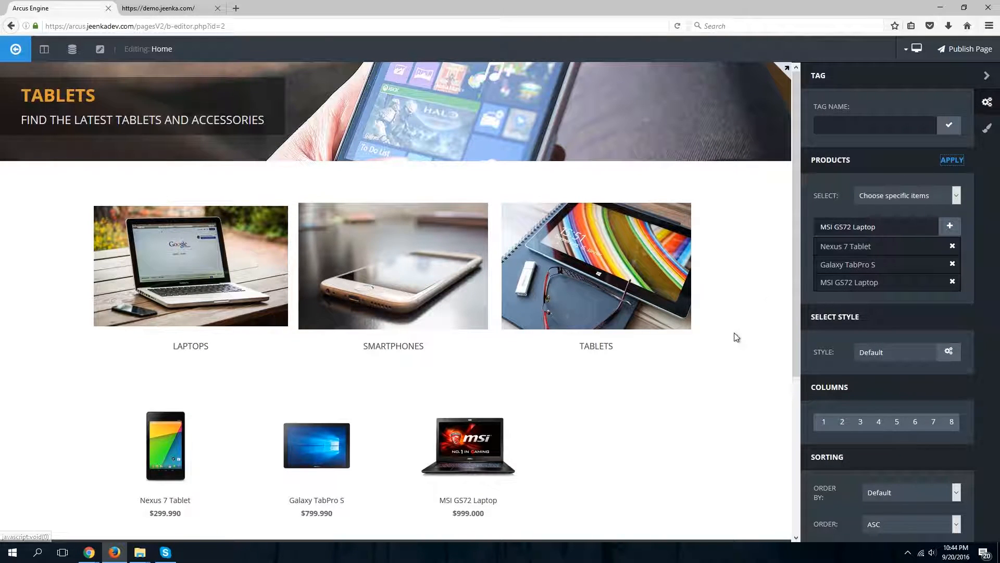
Switch the Products block's source to feed from the Electronics category and apply it.
{"action": "scroll", "coordinate": [737, 339], "scroll_direction": "down", "scroll_amount": 2}
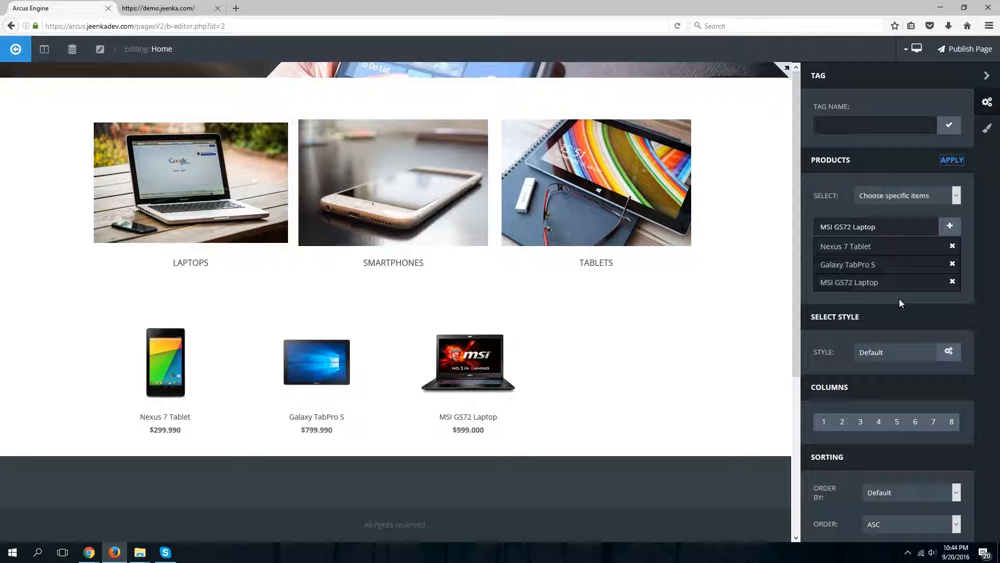
{"action": "left_click", "coordinate": [902, 198]}
{"action": "left_click", "coordinate": [901, 210]}
{"action": "left_click", "coordinate": [886, 227]}
{"action": "left_click", "coordinate": [877, 240]}
{"action": "left_click", "coordinate": [951, 160]}
{"action": "scroll", "coordinate": [713, 255], "scroll_direction": "down", "scroll_amount": 2}
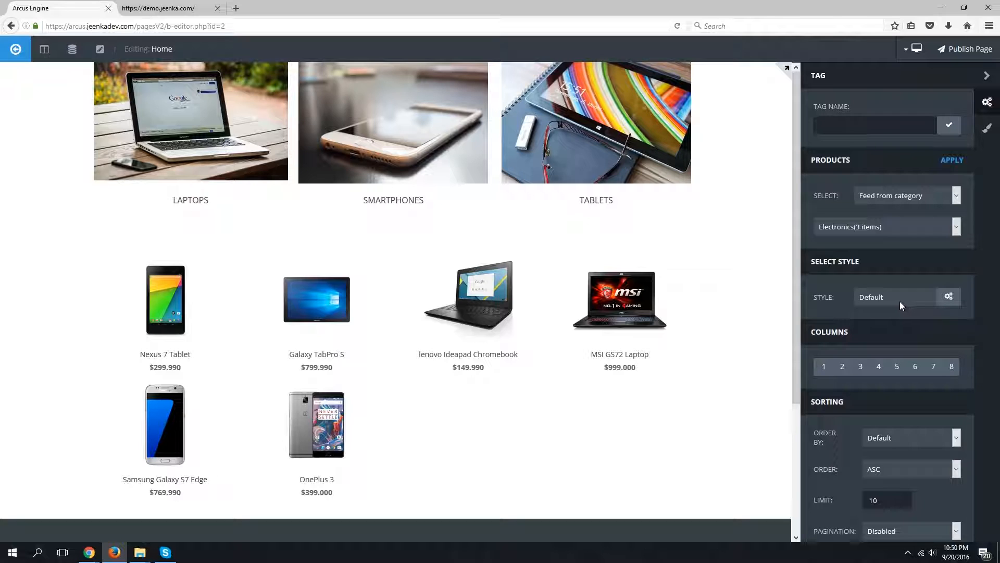
Examine the snapshot variables and code of the Products block's Default style, then close the snapshot editor.
{"action": "left_click", "coordinate": [948, 298]}
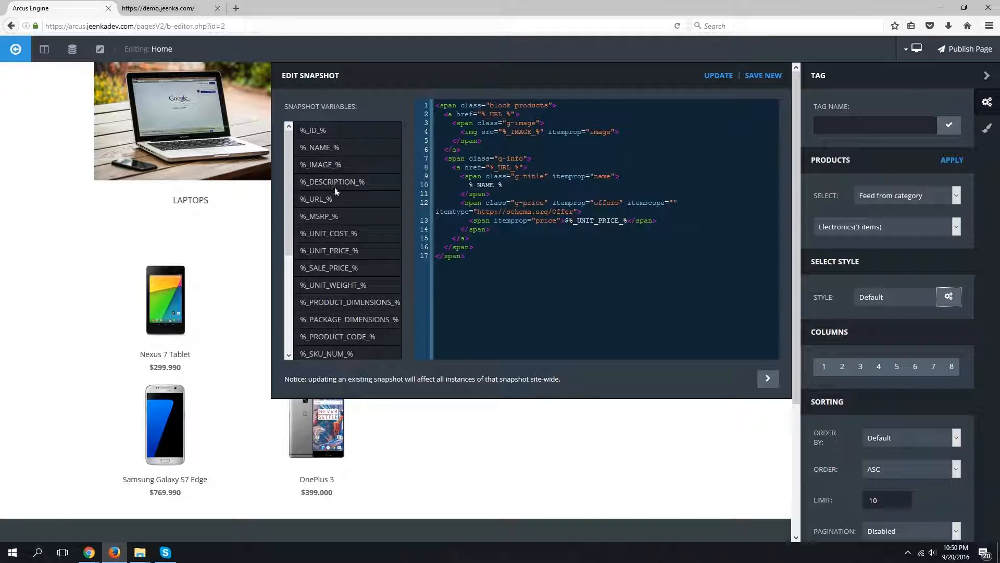
{"action": "scroll", "coordinate": [335, 186], "scroll_direction": "down", "scroll_amount": 5}
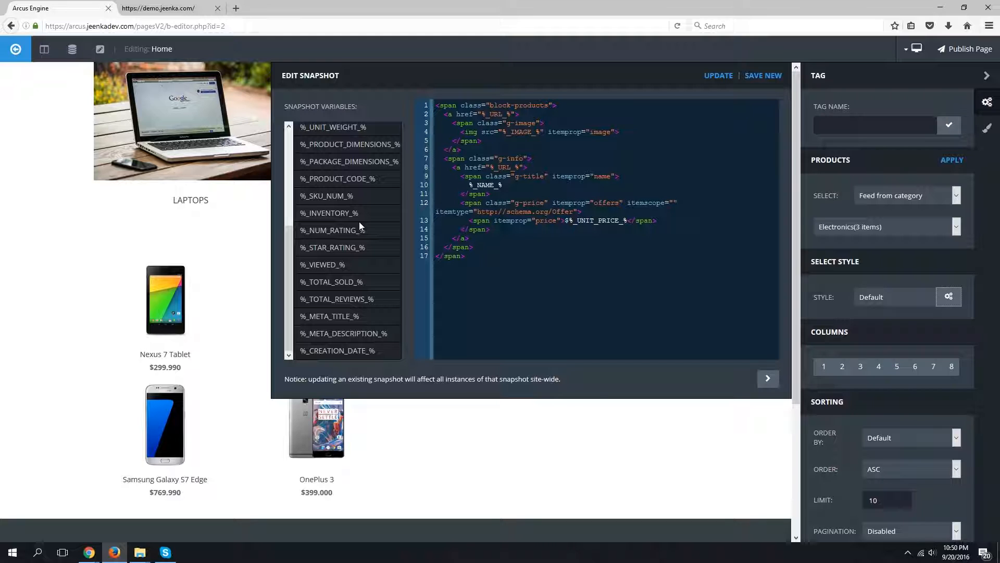
{"action": "left_click", "coordinate": [769, 379]}
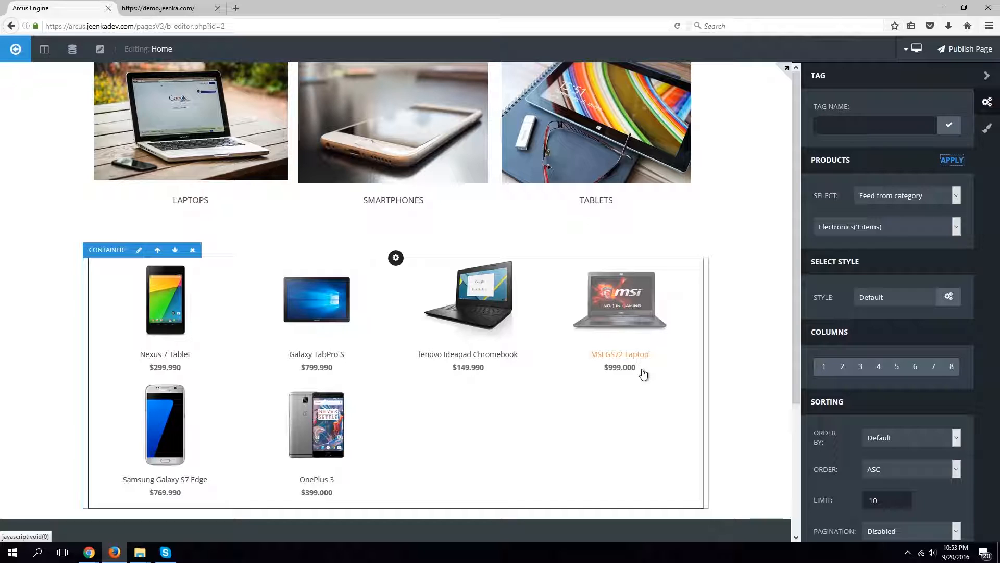
Try deleting the g-price span from the Default style's snapshot code, undo the deletion and close the snapshot editor.
{"action": "left_click", "coordinate": [958, 300]}
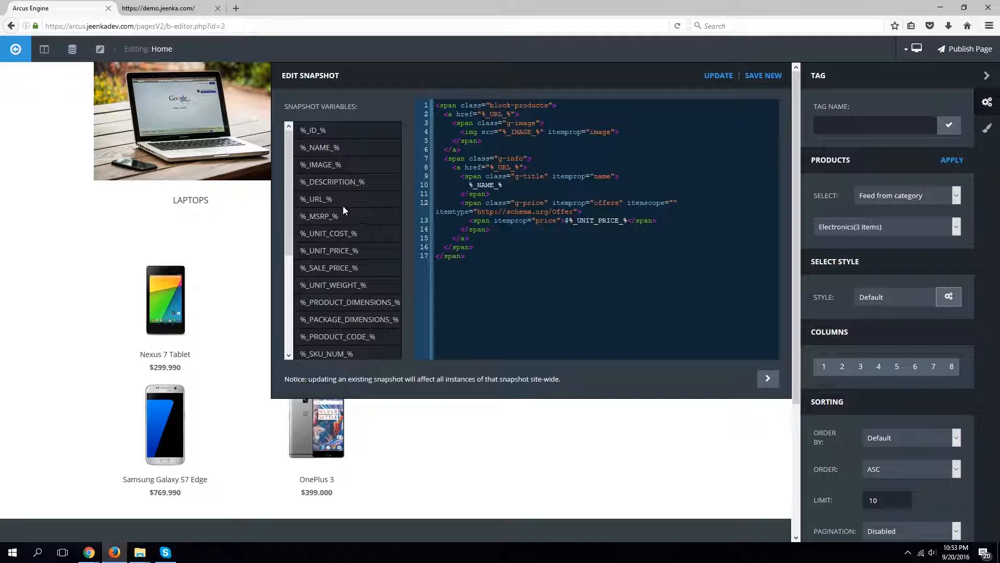
{"action": "scroll", "coordinate": [354, 212], "scroll_direction": "down", "scroll_amount": 5}
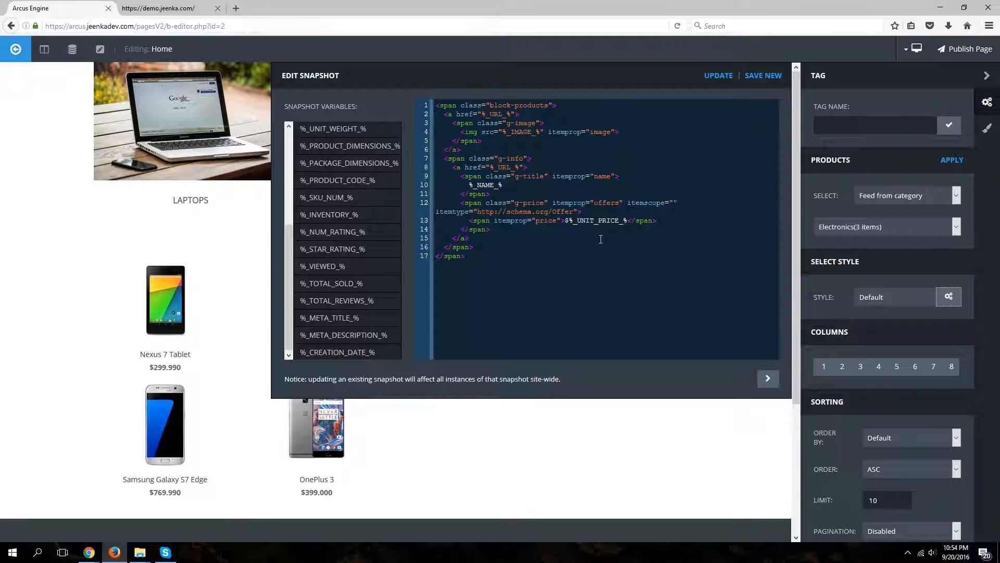
{"action": "left_click_drag", "start_coordinate": [491, 229], "coordinate": [508, 195]}
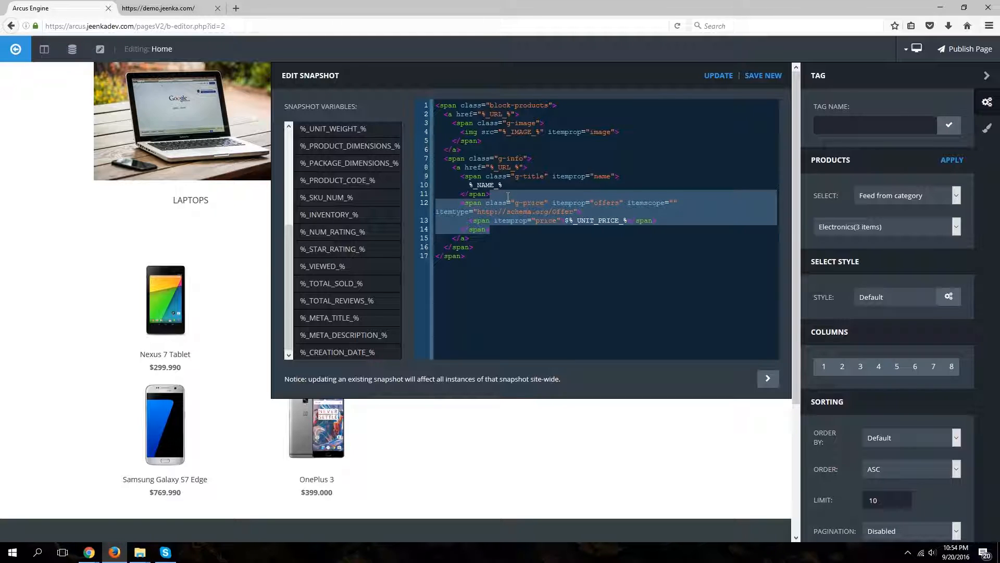
{"action": "key", "text": "BackSpace"}
{"action": "key", "text": "ctrl+z"}
{"action": "left_click", "coordinate": [767, 379]}
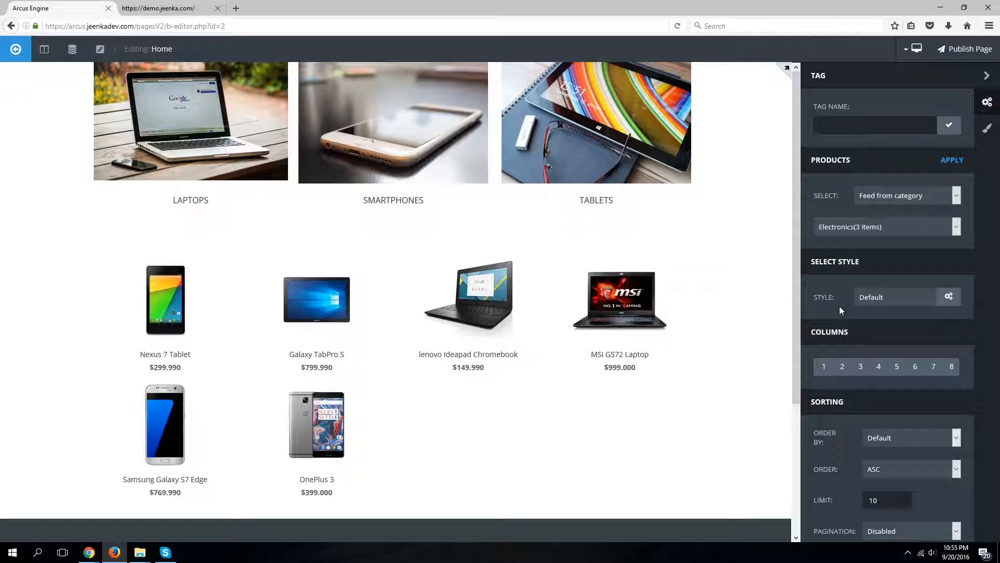
Arrange the Products block in 3 columns and review its sorting and display options.
{"action": "left_click", "coordinate": [861, 368]}
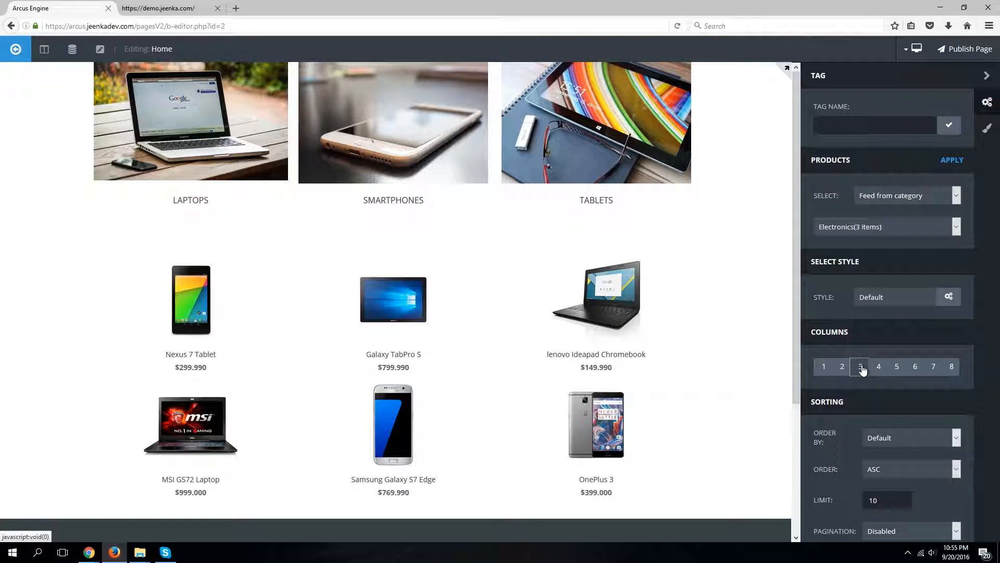
{"action": "scroll", "coordinate": [861, 367], "scroll_direction": "down", "scroll_amount": 3}
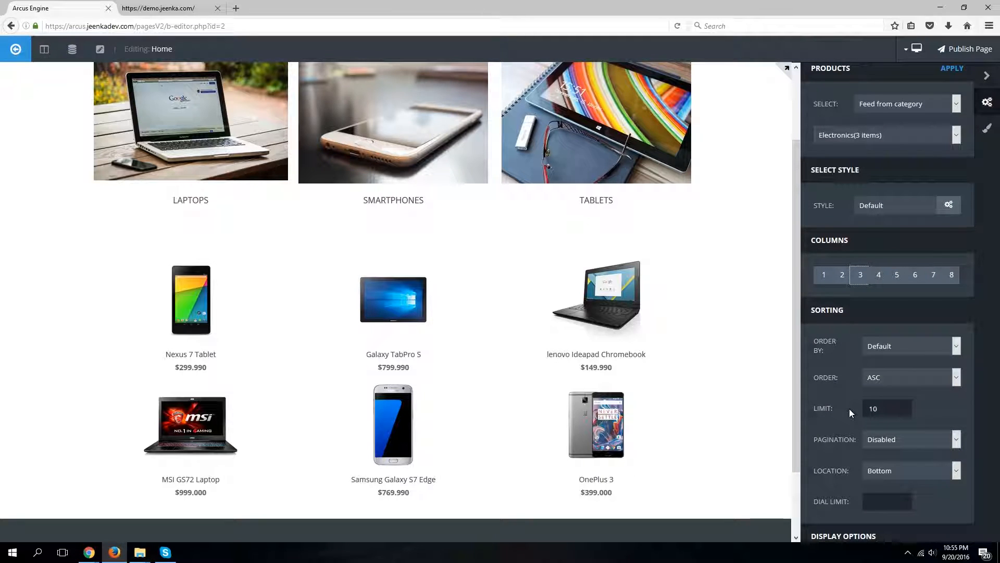
{"action": "scroll", "coordinate": [849, 408], "scroll_direction": "down", "scroll_amount": 2}
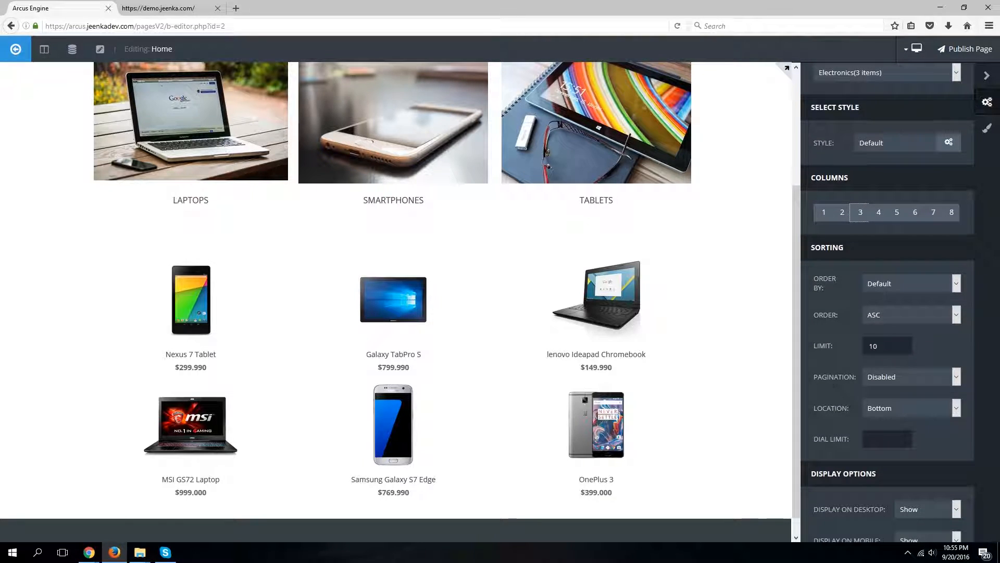
{"action": "scroll", "coordinate": [864, 419], "scroll_direction": "down", "scroll_amount": 1}
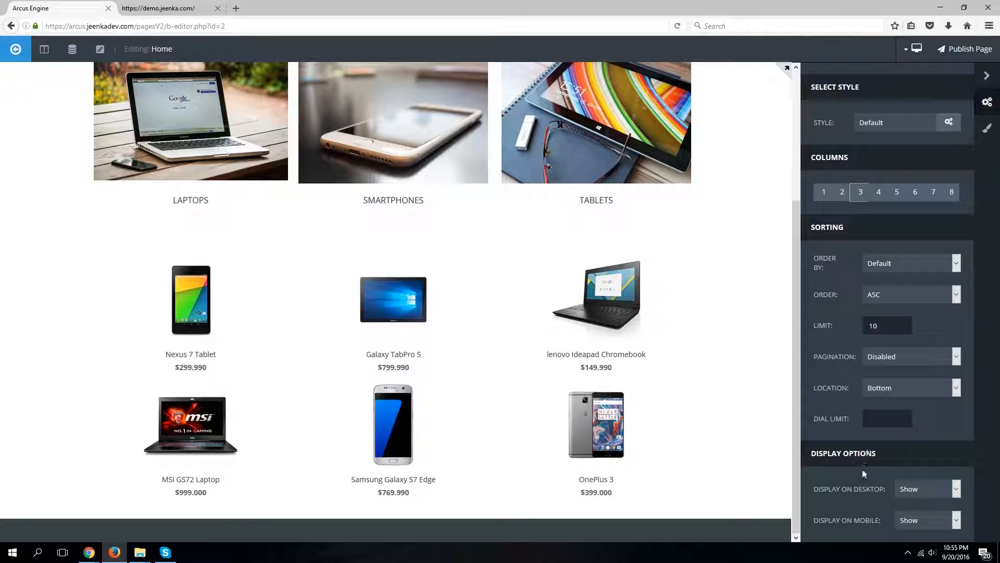
{"action": "scroll", "coordinate": [859, 485], "scroll_direction": "up", "scroll_amount": 5}
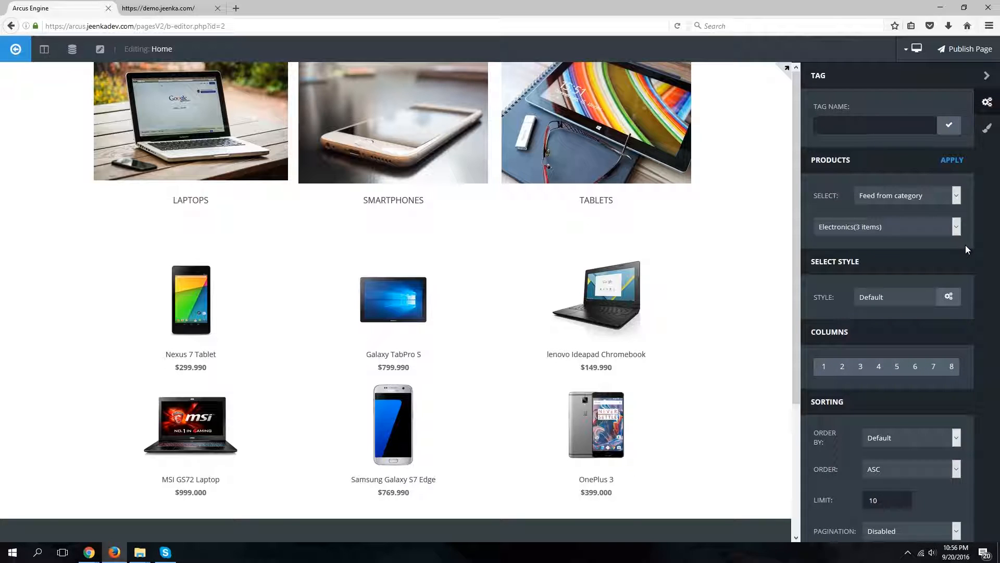
Publish the Home page and check the product grid on the reloaded demo.jeenka.com storefront.
{"action": "left_click", "coordinate": [960, 50]}
{"action": "left_click", "coordinate": [151, 10]}
{"action": "key", "text": "F5"}
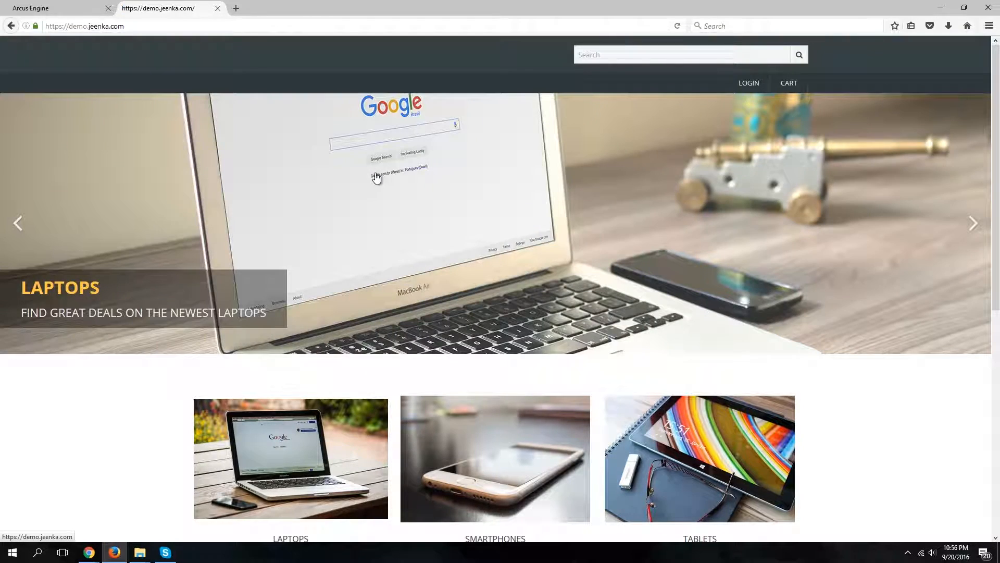
{"action": "scroll", "coordinate": [377, 178], "scroll_direction": "down", "scroll_amount": 5}
{"action": "scroll", "coordinate": [376, 178], "scroll_direction": "down", "scroll_amount": 2}
{"action": "scroll", "coordinate": [376, 178], "scroll_direction": "up", "scroll_amount": 1}
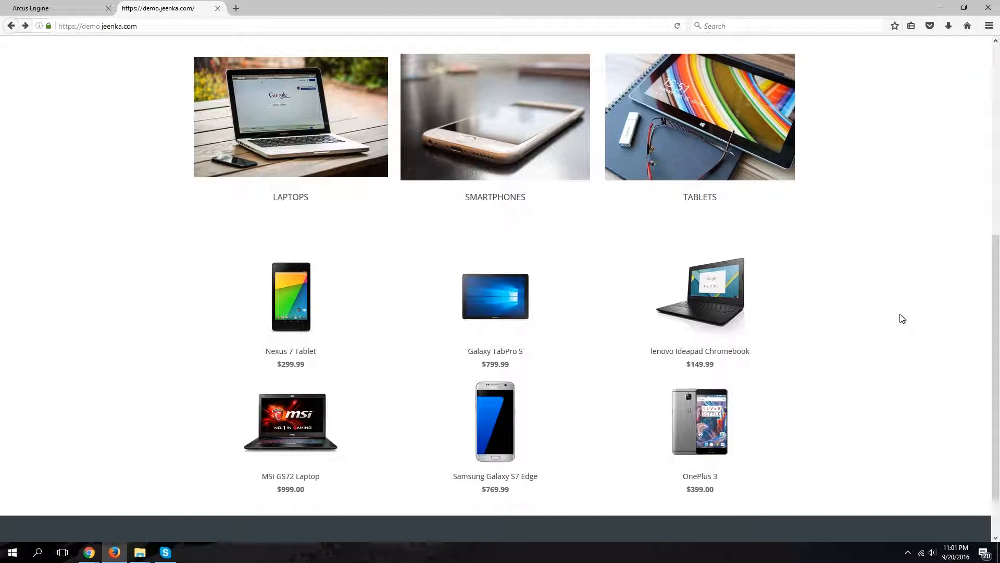
Open the Nexus 7 Tablet's product page in the storefront and view its second and third images.
{"action": "left_click", "coordinate": [320, 293]}
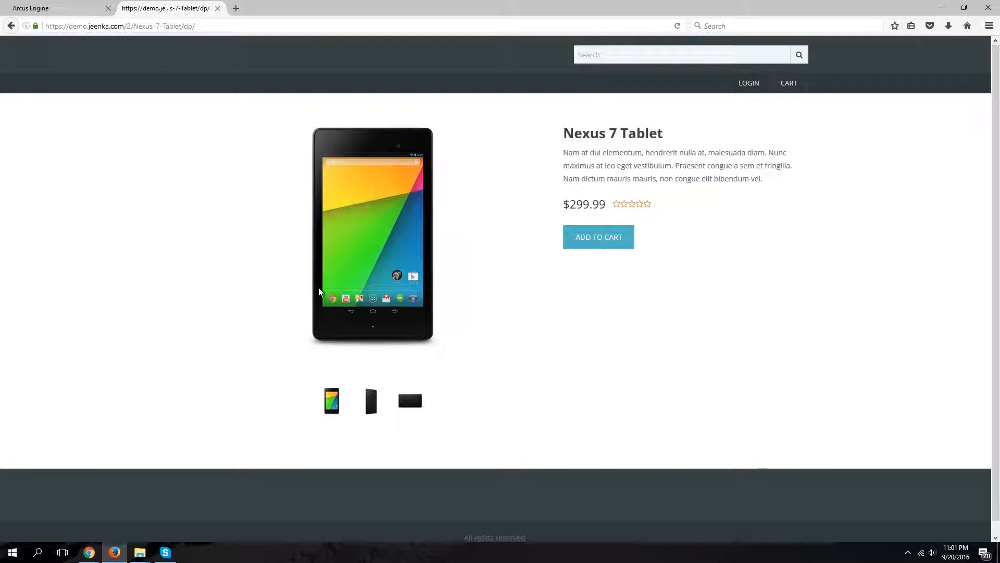
{"action": "left_click", "coordinate": [371, 401]}
{"action": "left_click", "coordinate": [404, 403]}
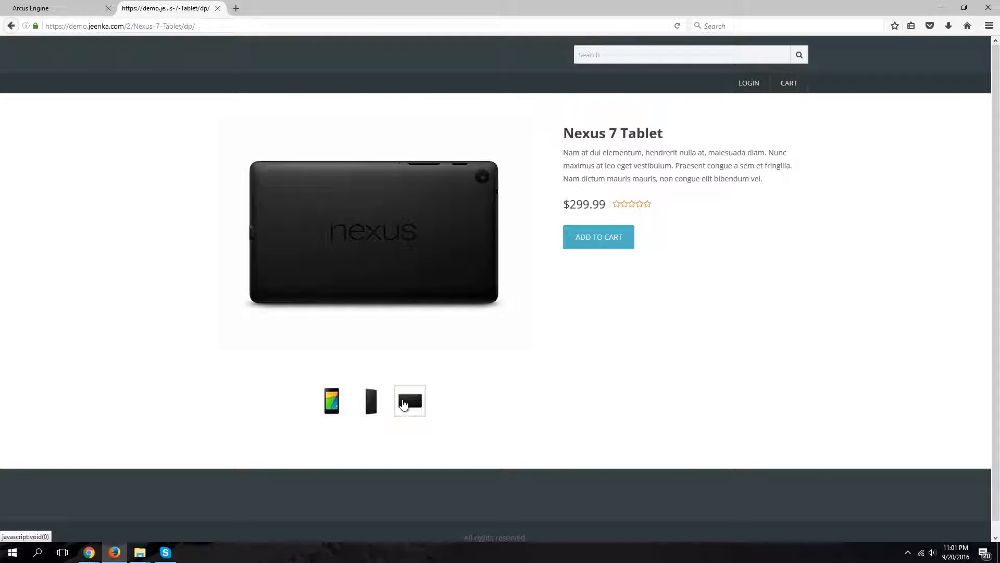